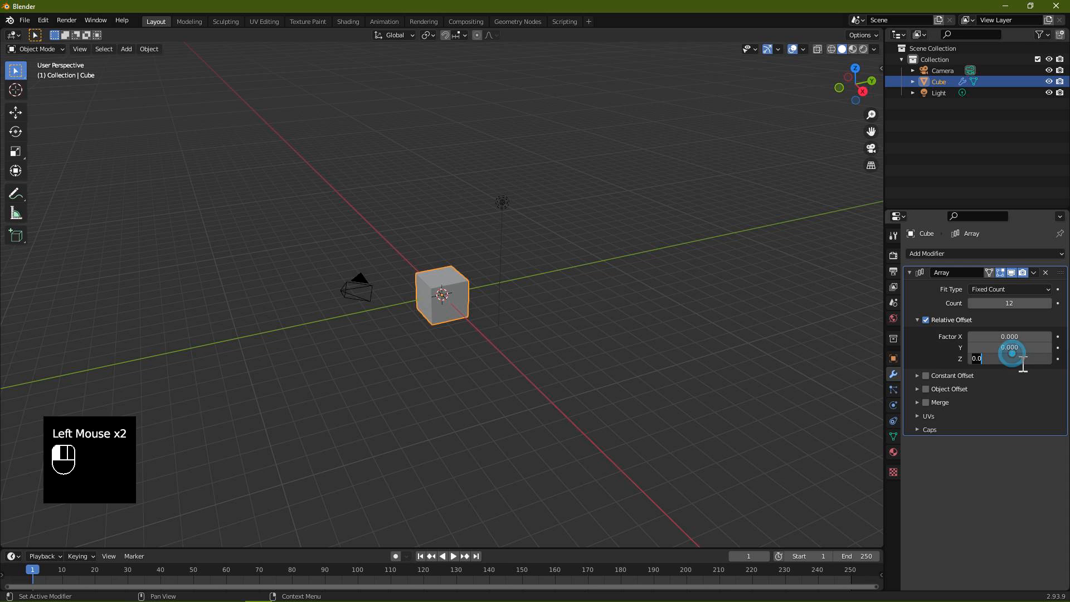
- Set the Array modifier's relative offset Z factor to 1.1 to stack the cubes vertically
click(1045, 359)
mouse_move(613, 284)
middle_down()
mouse_move(563, 245)
mouse_move(506, 243)
mouse_move(477, 215)
mouse_move(606, 289)
middle_up()
scroll(561, 247, down, 2)
- Add a Cast modifier to the cube stack and disable its Z axis
click(910, 272)
click(931, 254)
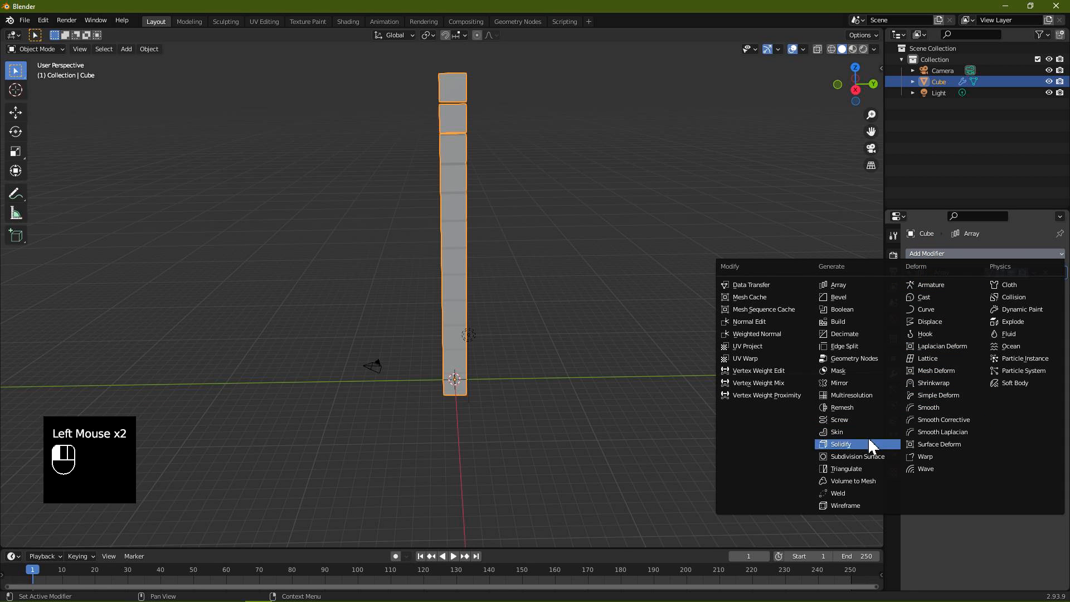
click(924, 297)
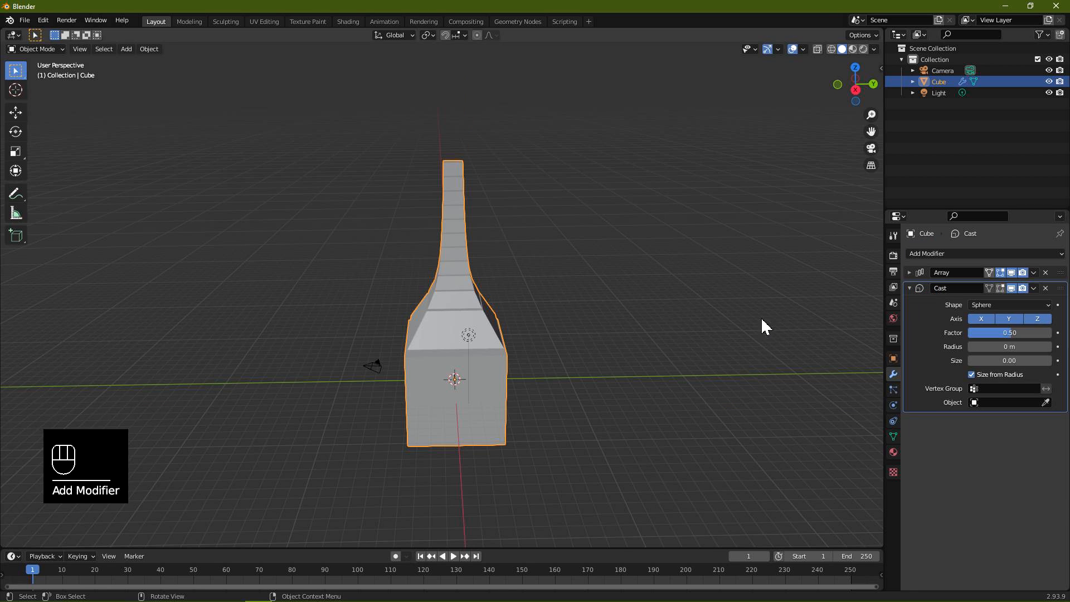
click(1031, 320)
middle_drag(567, 303, 558, 297)
- Duplicate the tapered tower and place the copy about 14 m away along the Y axis
click(458, 397)
click(492, 397)
click(491, 397)
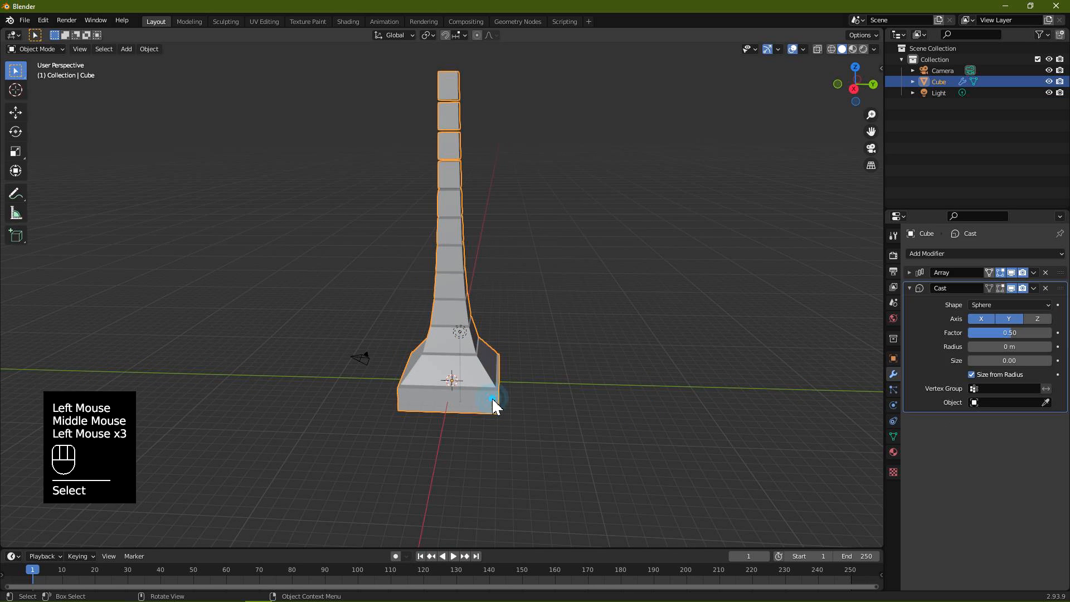
key(shift+d)
key(x)
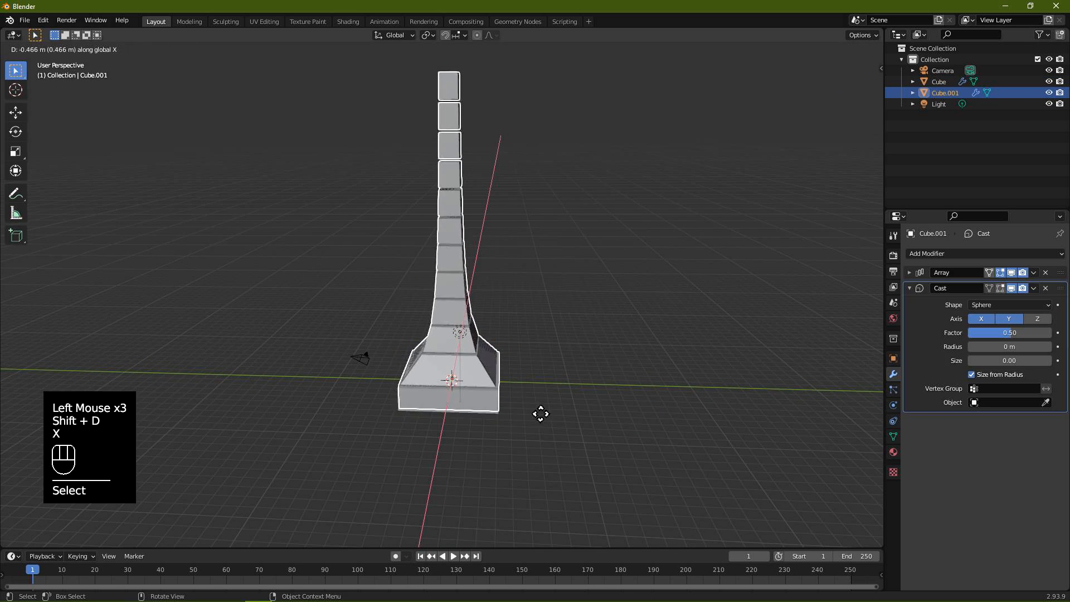
key(y)
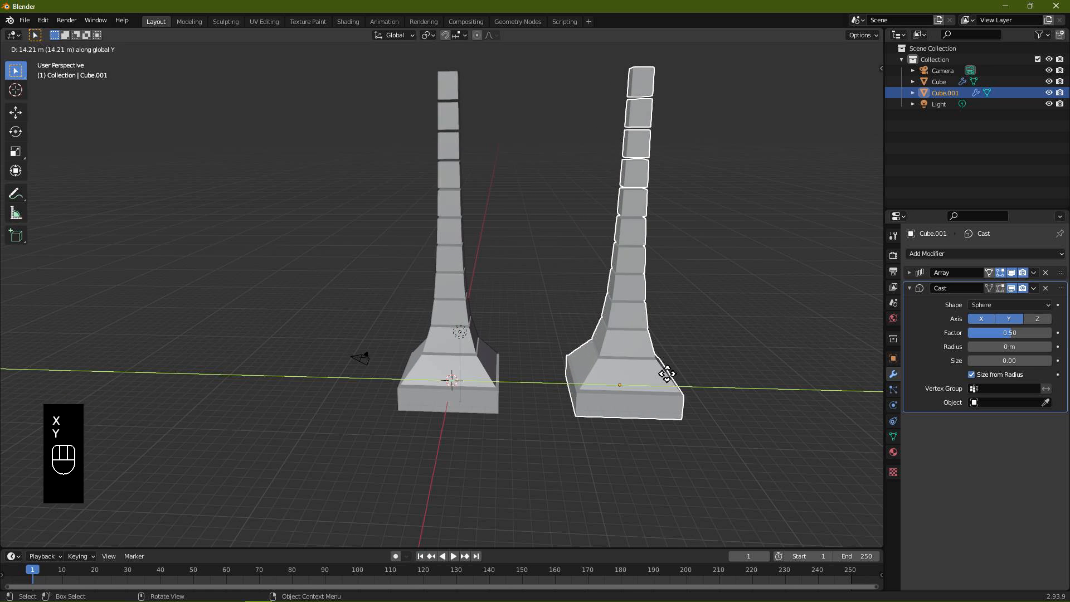
click(662, 373)
- Add a Simple Deform modifier to the copied tower and set its mode to Bend
scroll(693, 389, down, 1)
click(696, 379)
click(627, 372)
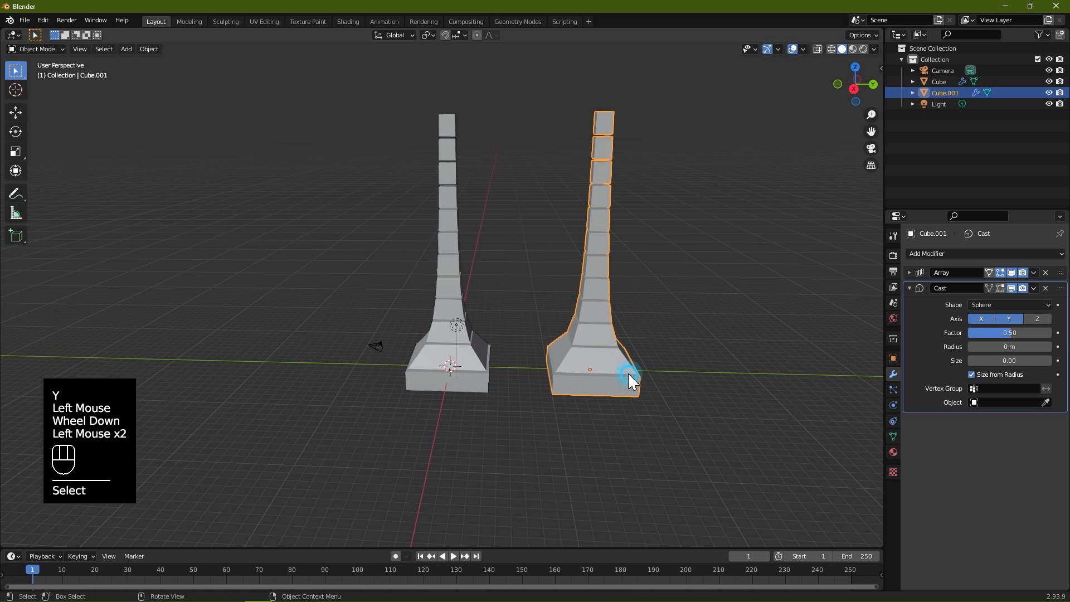
click(910, 288)
click(946, 254)
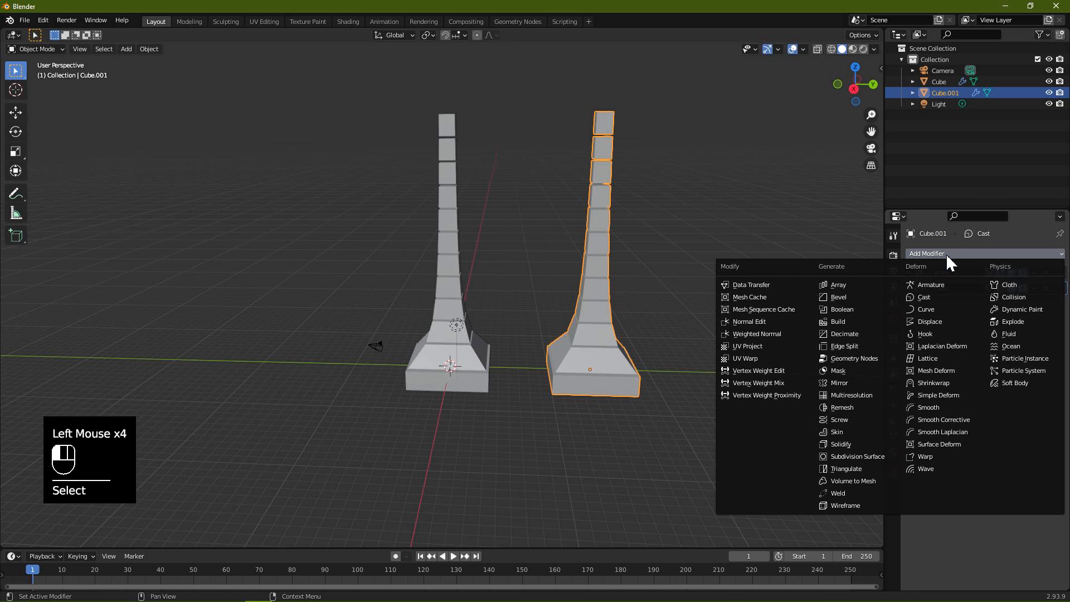
click(940, 396)
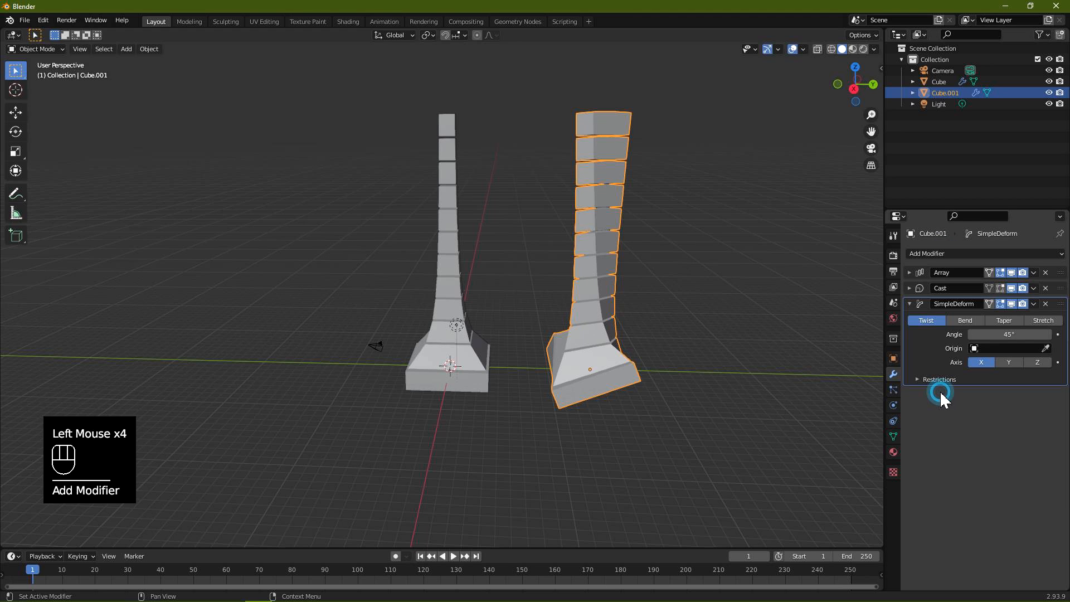
click(1004, 362)
click(962, 319)
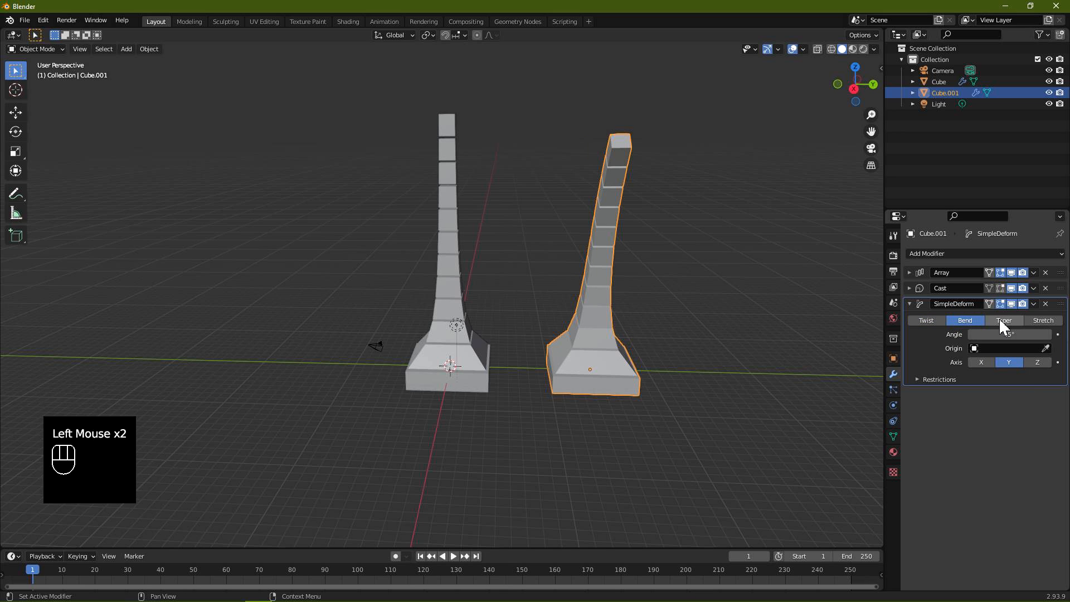
- Set the Simple Deform bend angle to 90° and its axis to X
click(998, 335)
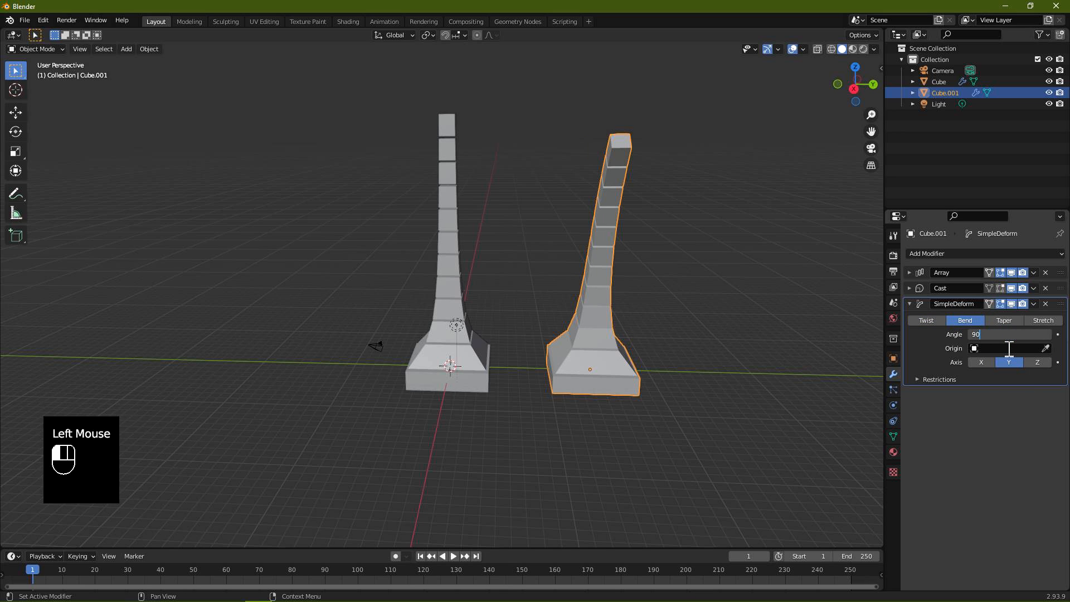
key(Return)
click(980, 361)
mouse_move(690, 329)
middle_down()
mouse_move(677, 317)
mouse_move(680, 326)
middle_up()
- Add a Plain Axes empty at the world origin
click(664, 373)
key(shift+a)
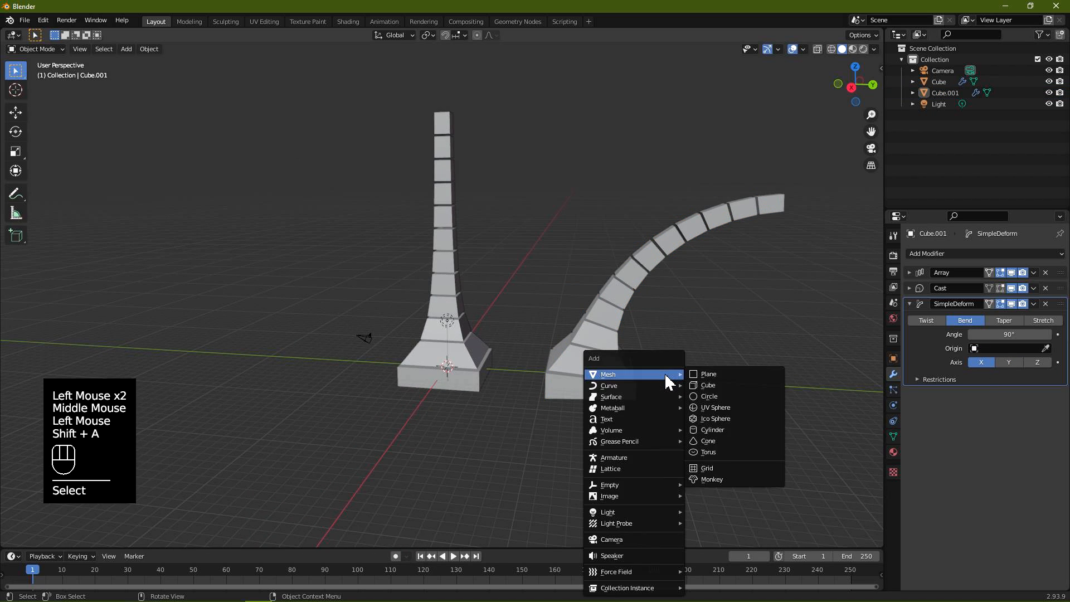
mouse_move(641, 484)
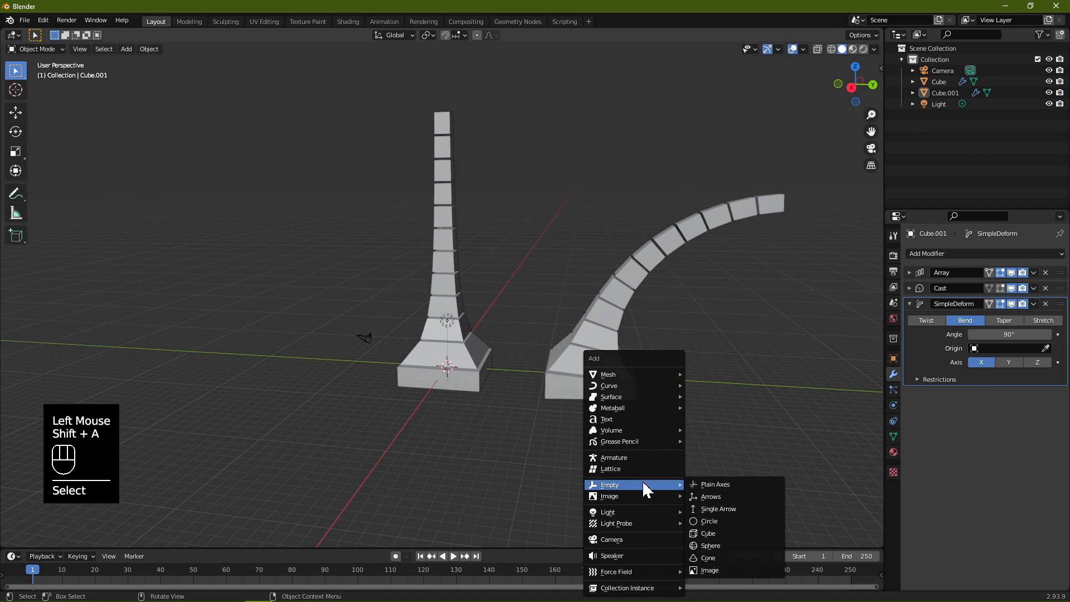
click(728, 485)
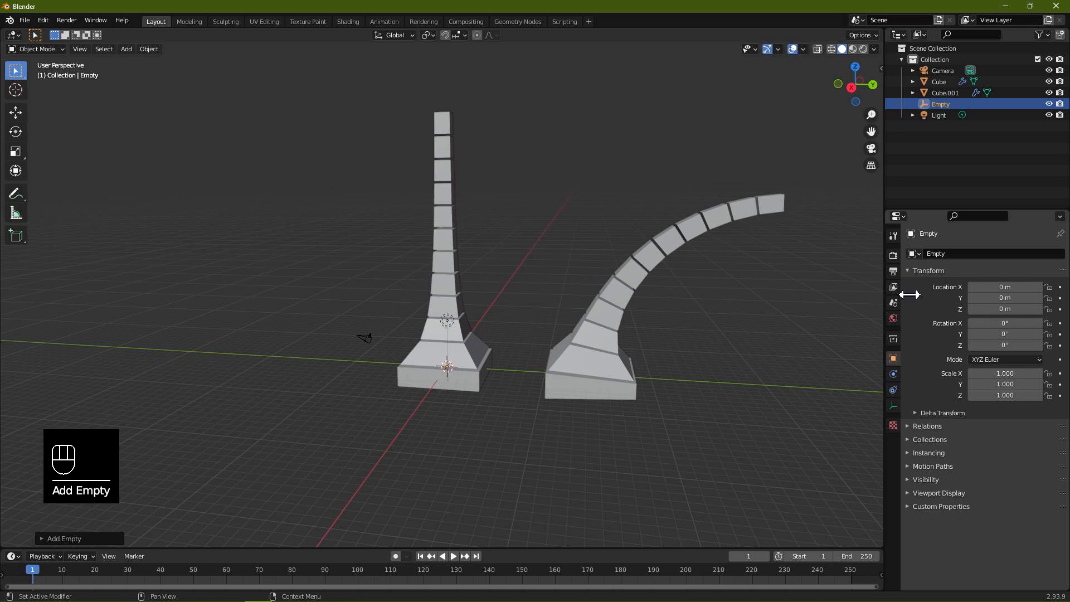
- Add a Mirror modifier to the bent tower, mirroring on Y only with the Empty as mirror object
click(697, 232)
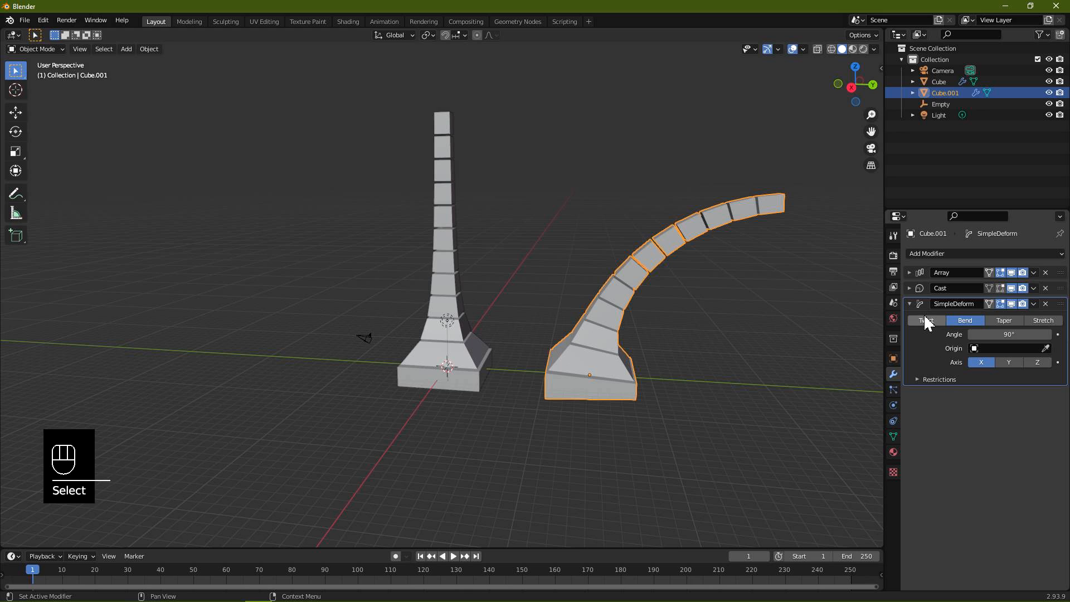
click(929, 254)
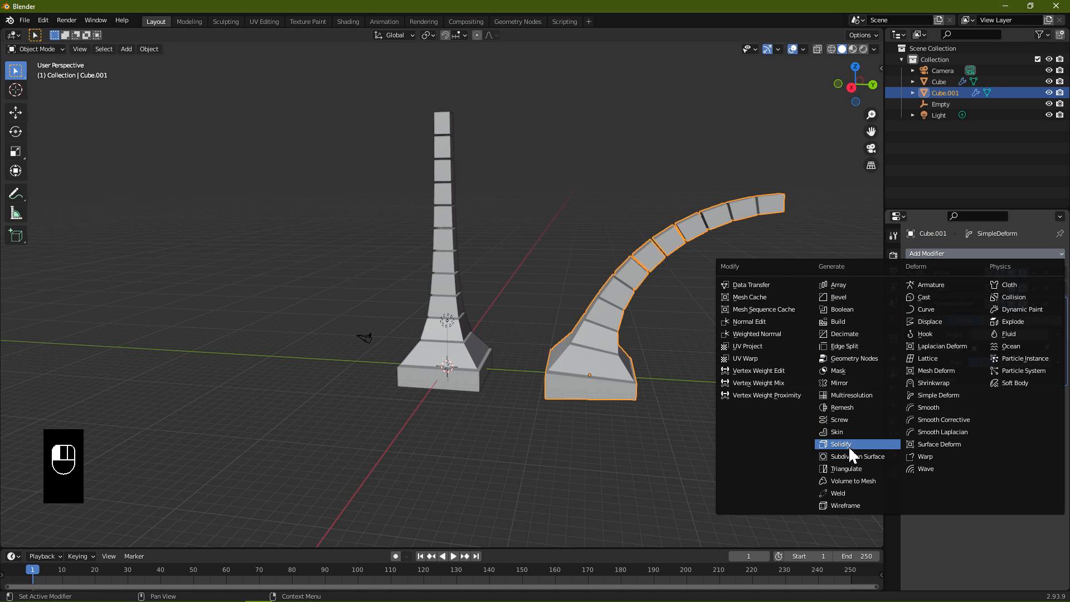
click(838, 383)
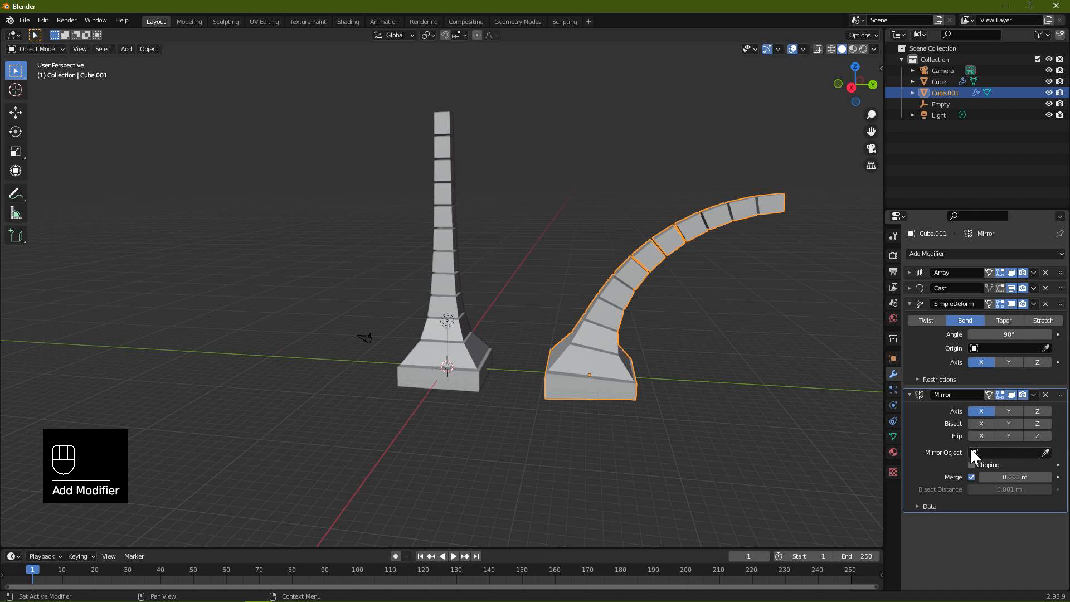
click(1008, 412)
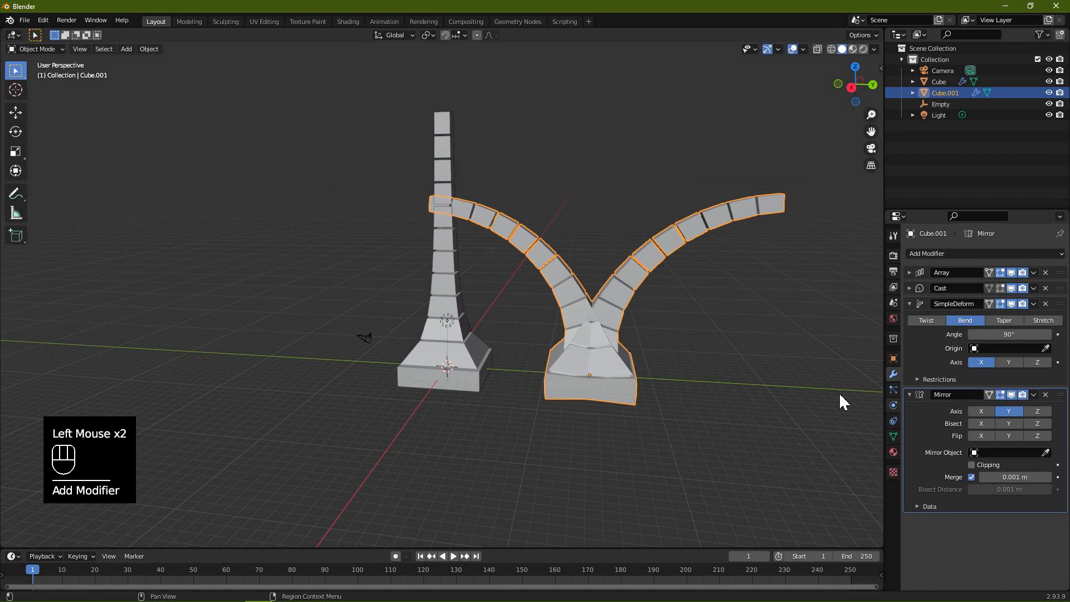
scroll(700, 352, down, 1)
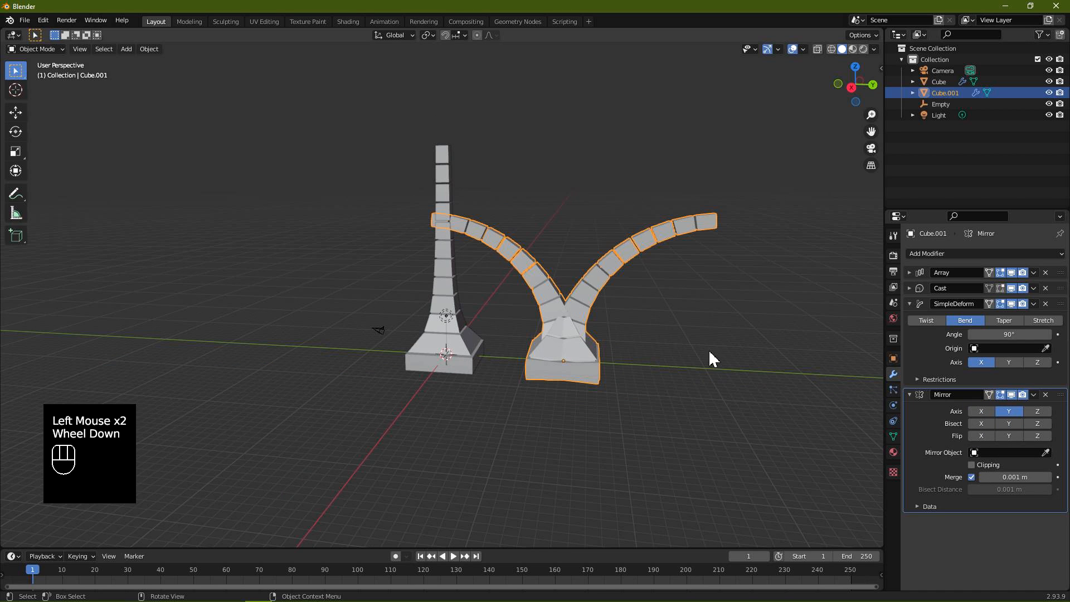
click(998, 455)
click(970, 491)
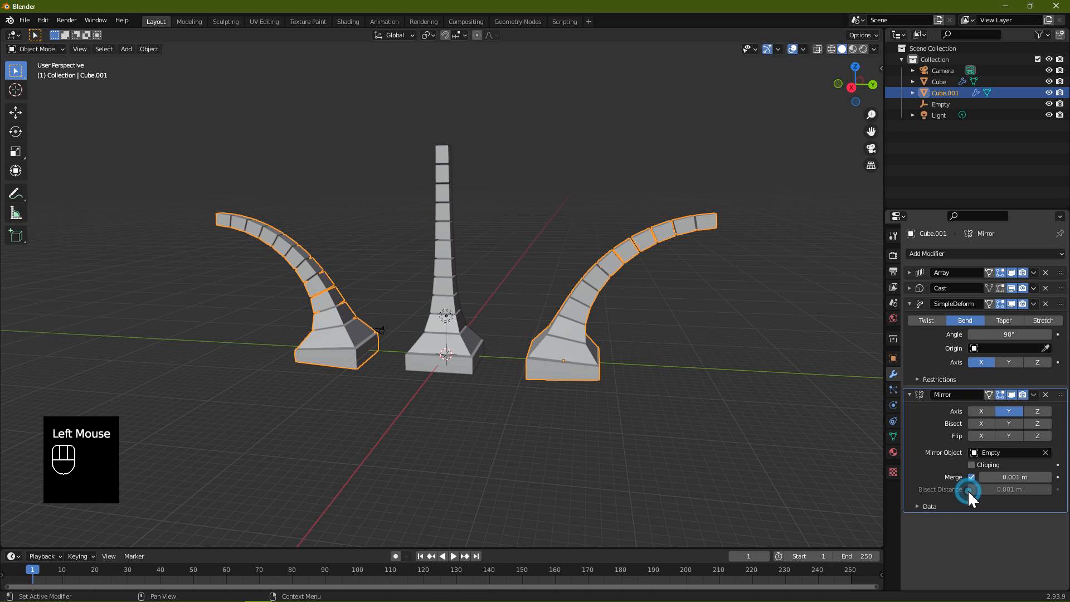
- Move the Empty along Y to about 30.1 m so the two bent halves meet as an arch
click(446, 355)
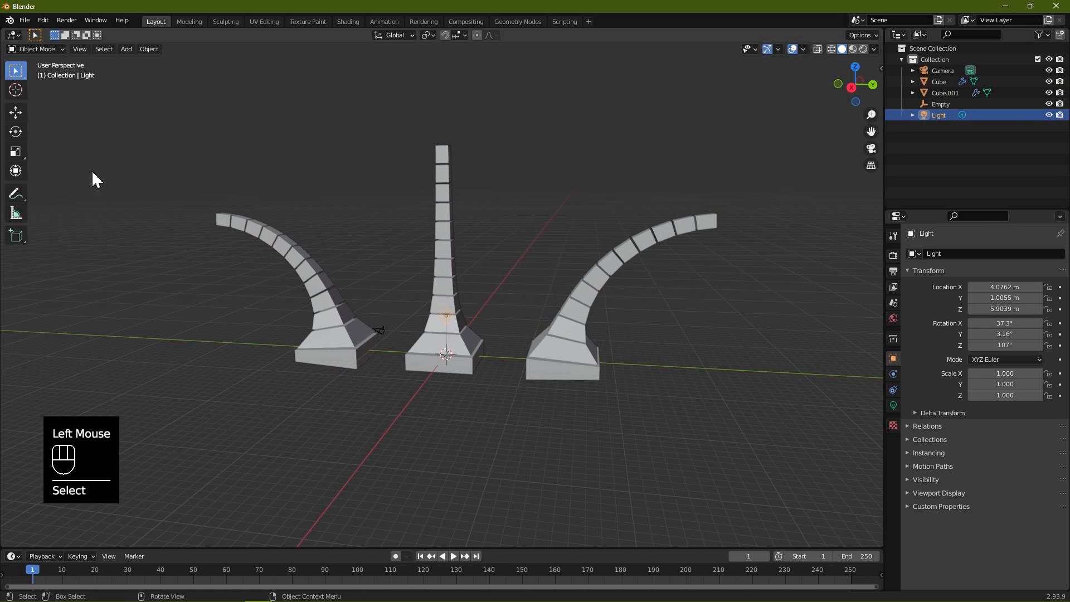
click(15, 113)
click(928, 104)
drag(485, 361, 758, 371)
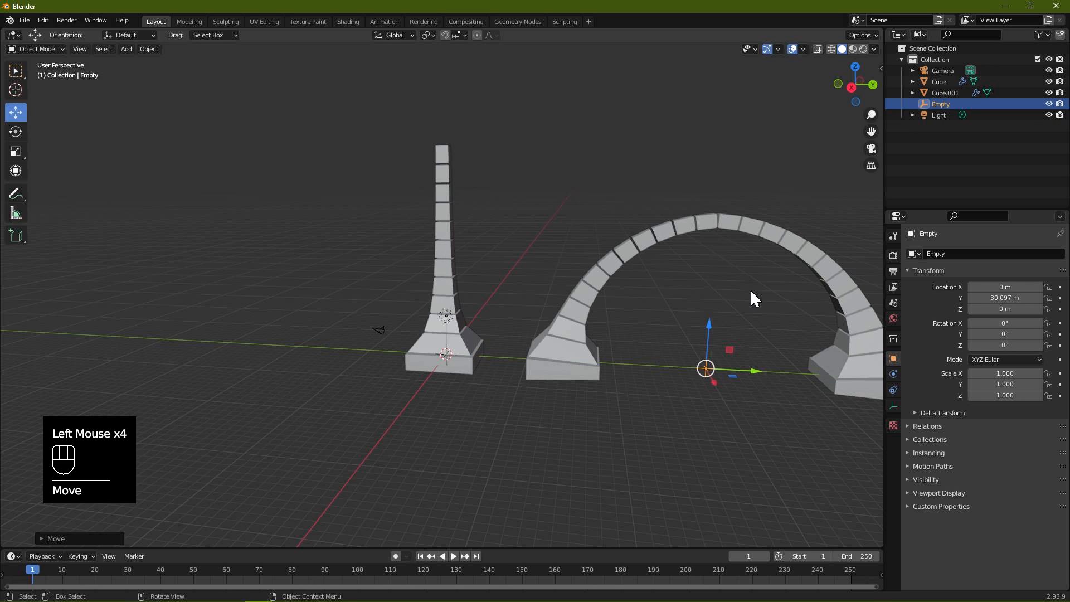
- Duplicate the arch together with its mirror empty and shift the copies along Y, placing the copied empty at about 74.5 m
scroll(747, 276, down, 2)
middle_drag(747, 276, 514, 232)
shift+scroll(682, 287, up, 1)
scroll(686, 282, up, 2)
shift+scroll(702, 267, up, 1)
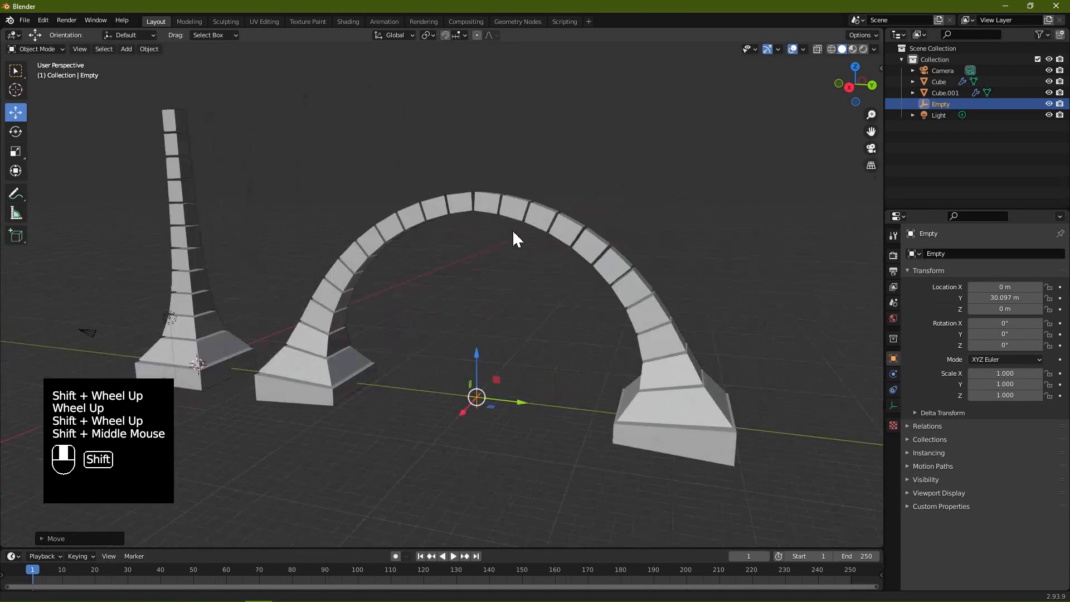
scroll(507, 250, down, 1)
middle_drag(505, 271, 479, 374)
click(447, 383)
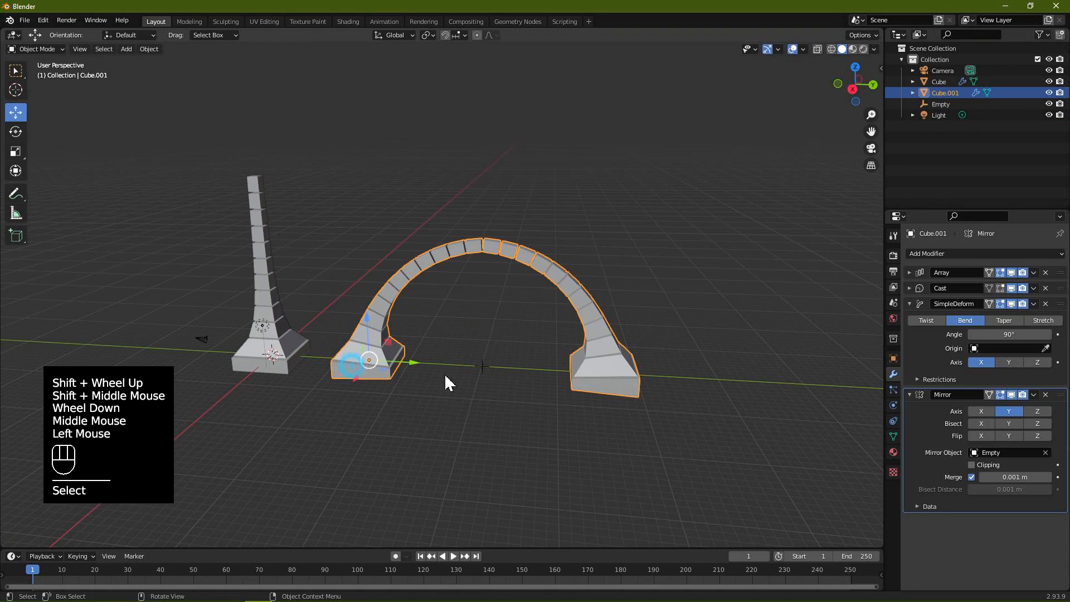
shift+click(482, 369)
scroll(514, 423, down, 1)
key(shift+d)
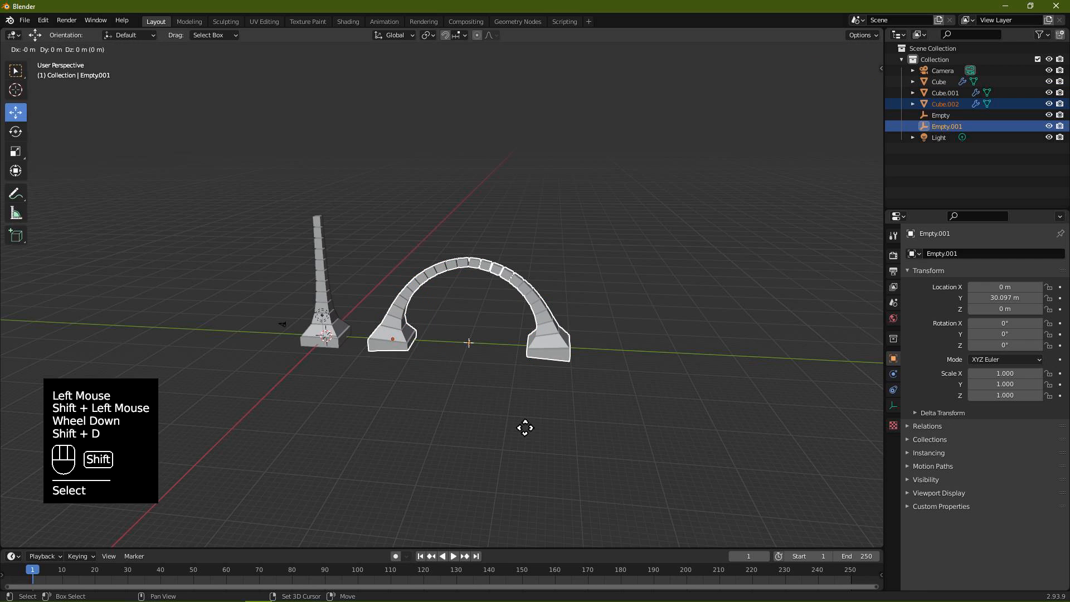
key(y)
click(747, 412)
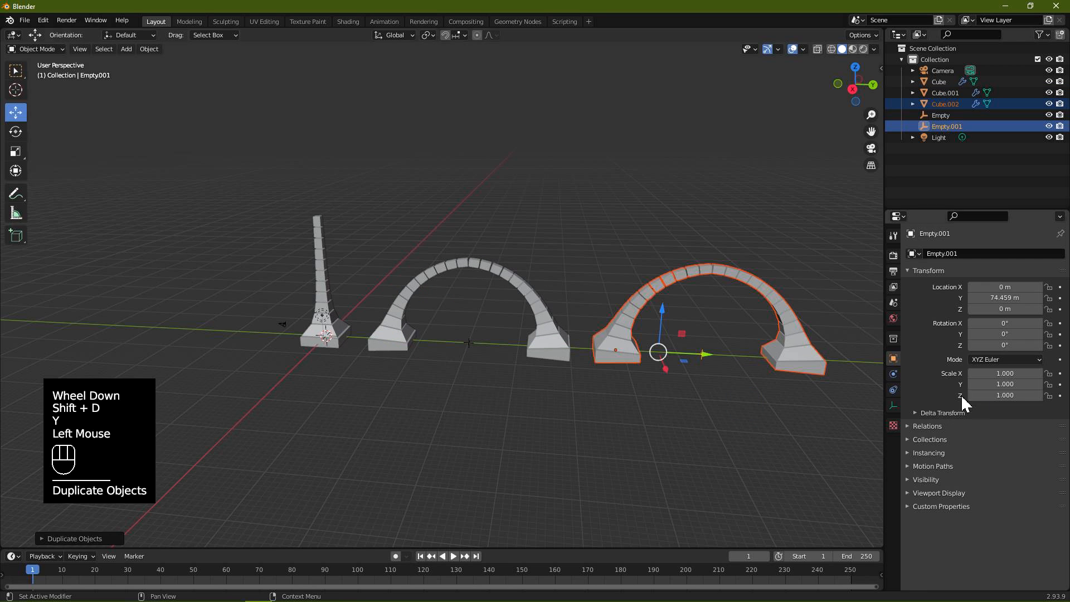
- Add a Subdivision Surface modifier to the copied arch
click(788, 362)
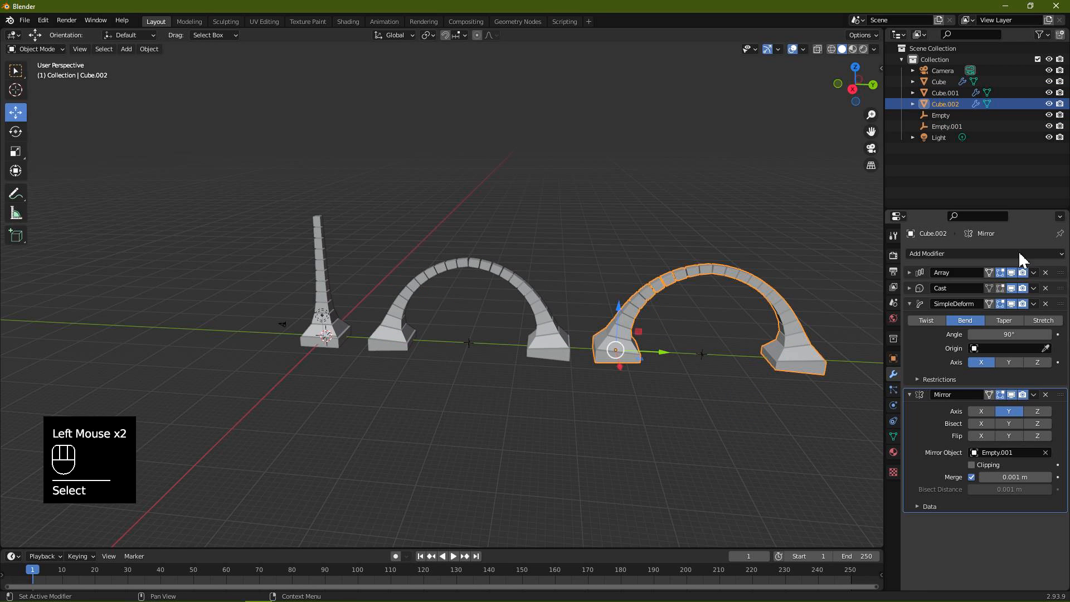
click(995, 254)
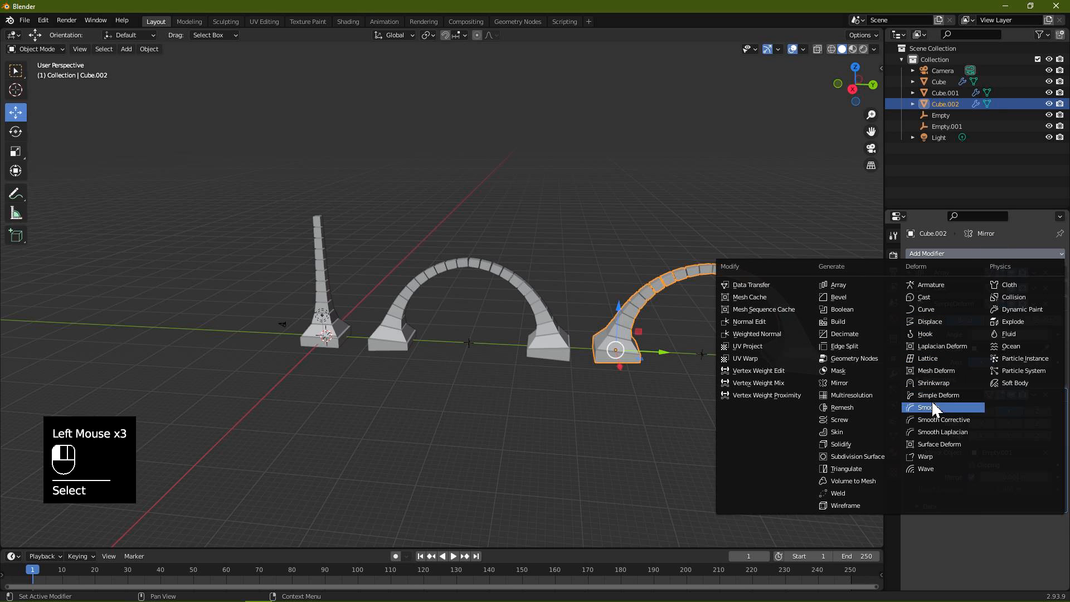
click(878, 457)
scroll(737, 378, up, 1)
scroll(778, 306, up, 2)
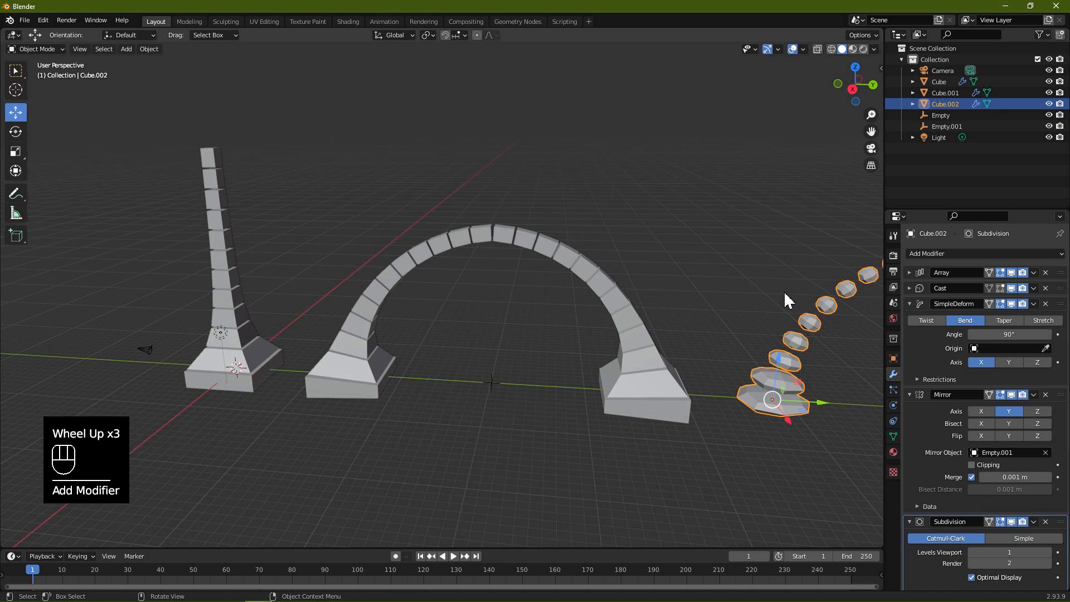
shift+middle_drag(789, 280, 518, 236)
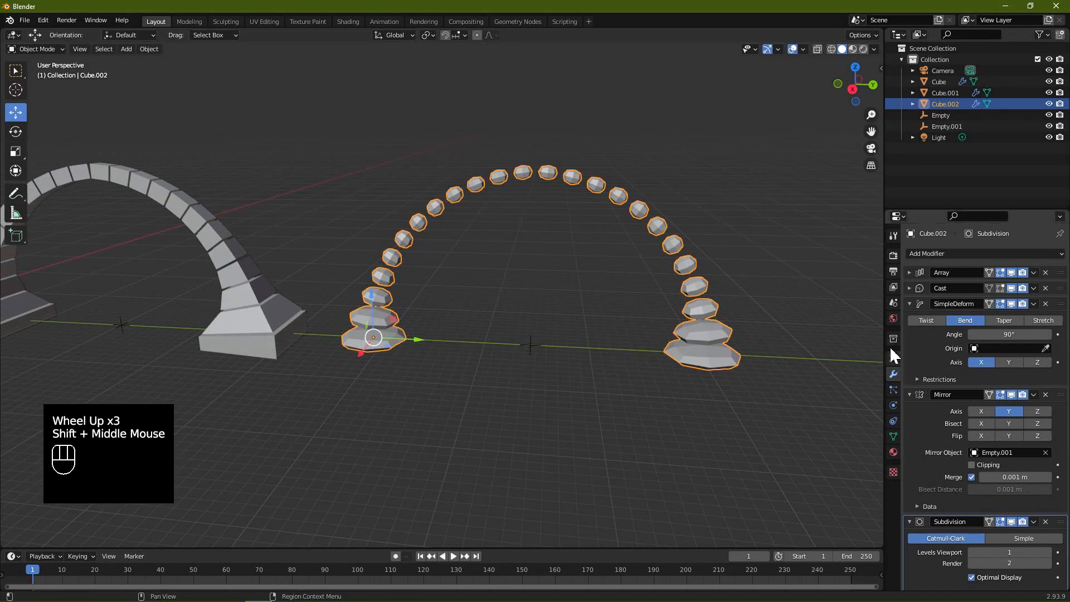
- Set the copied arch's Array Z factor to 1.0 and move its mirror empty to Y 72.9 m to close the gap
click(910, 273)
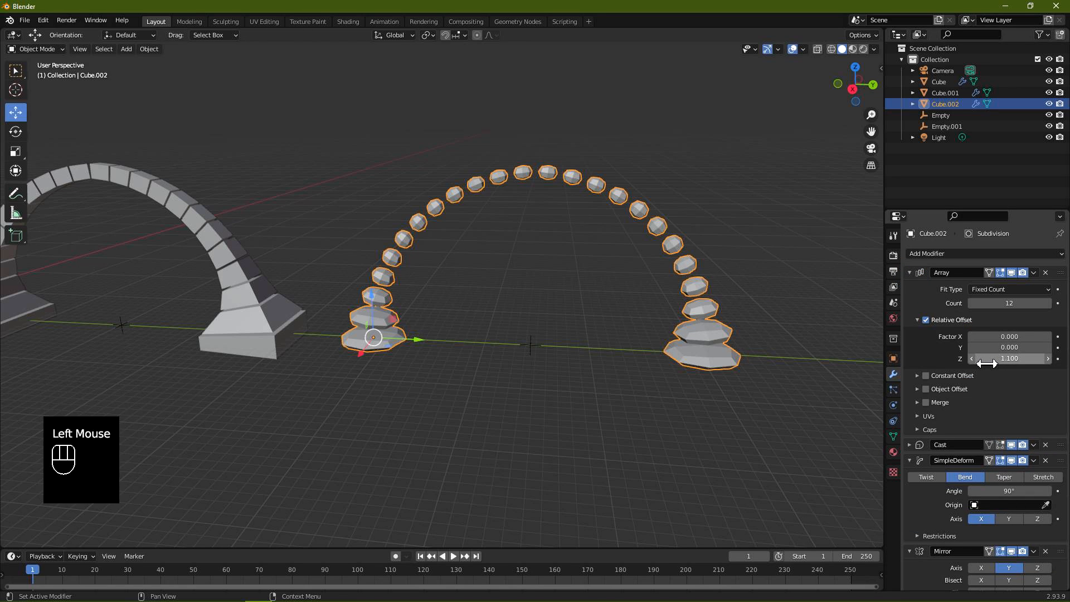
drag(989, 364, 973, 364)
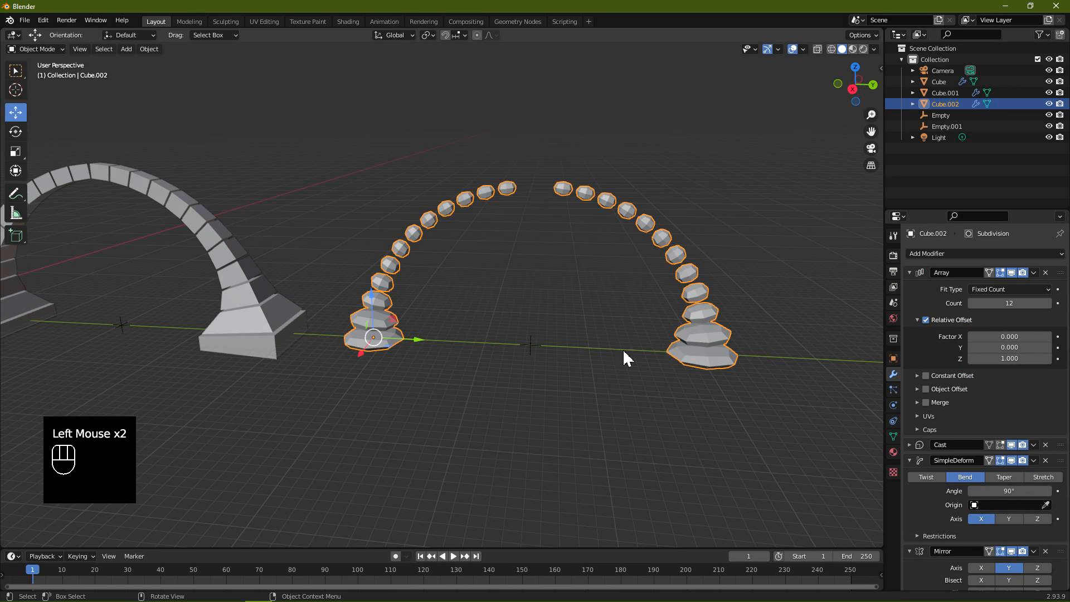
click(528, 347)
drag(574, 347, 559, 354)
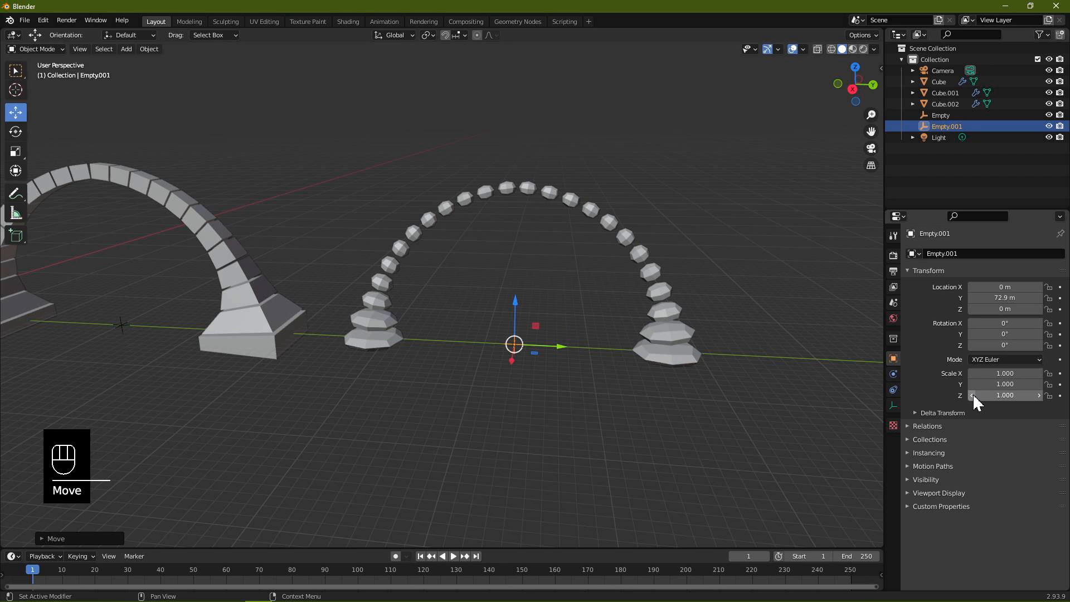
- Reduce the copied arch's Array Z factor one more increment and move its mirror empty along Y to about 71.4 m
click(680, 357)
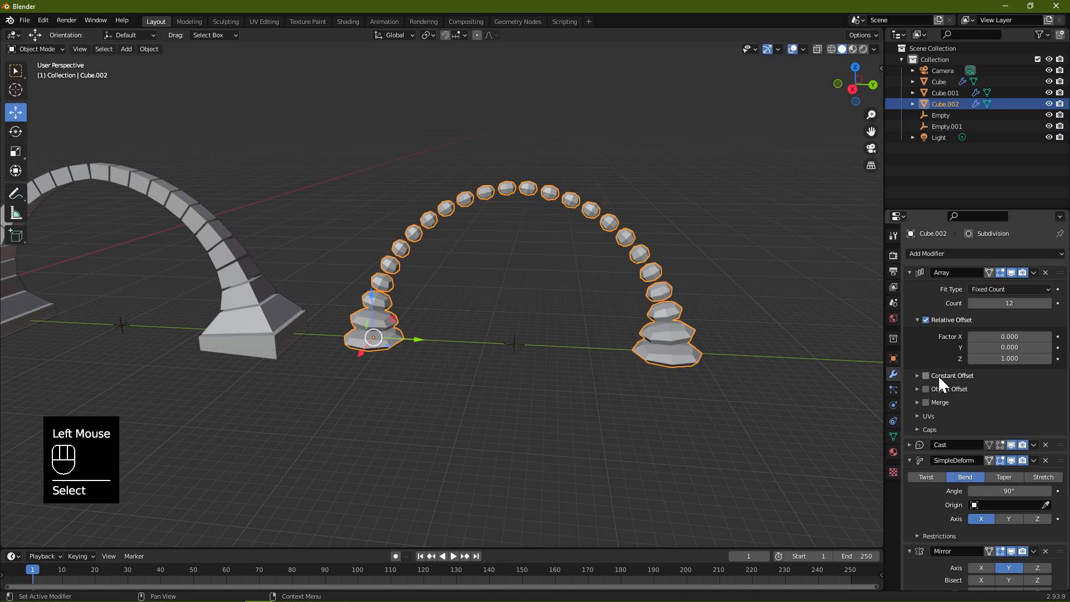
click(972, 359)
middle_drag(629, 350, 605, 342)
click(520, 321)
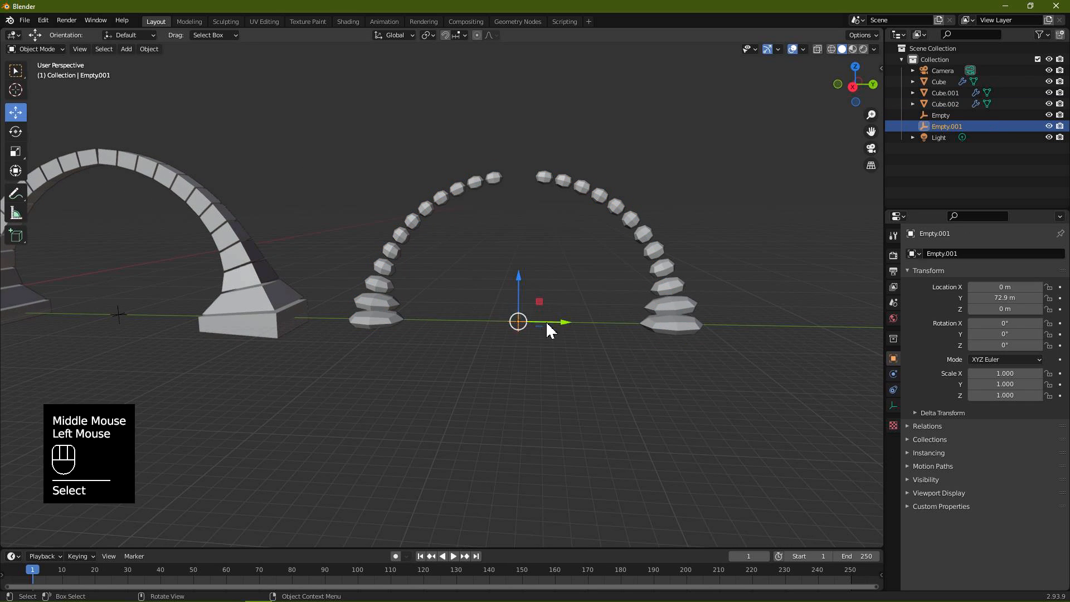
drag(564, 322, 553, 326)
scroll(544, 320, down, 2)
click(528, 359)
middle_drag(529, 359, 446, 335)
scroll(484, 333, up, 3)
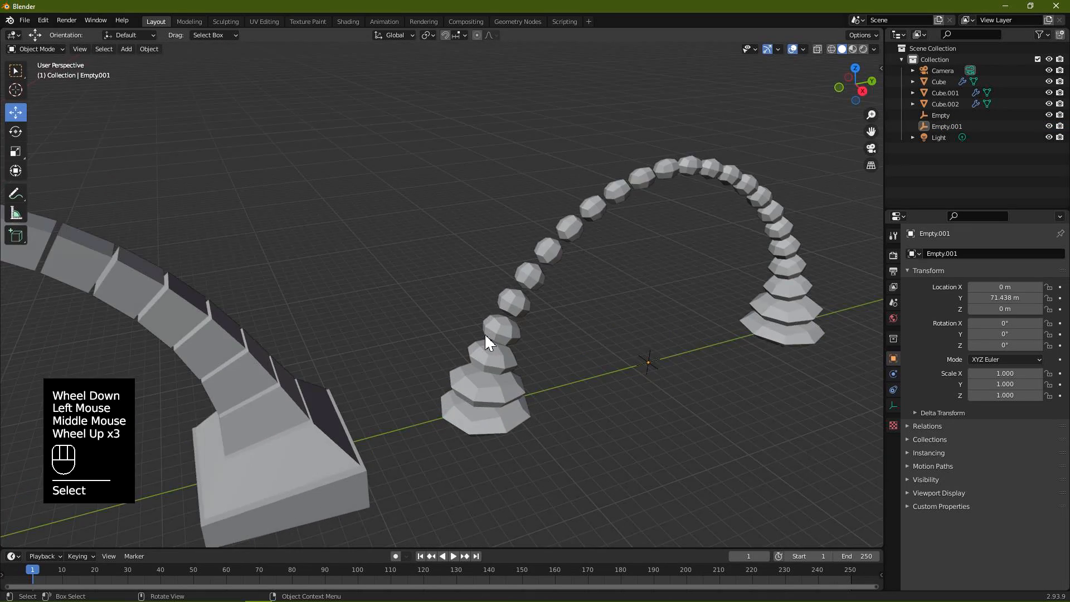
- Duplicate the original straight tower and place the copy beside it along the negative X direction
scroll(384, 331, down, 4)
click(276, 355)
middle_drag(276, 356, 374, 370)
key(shift+d)
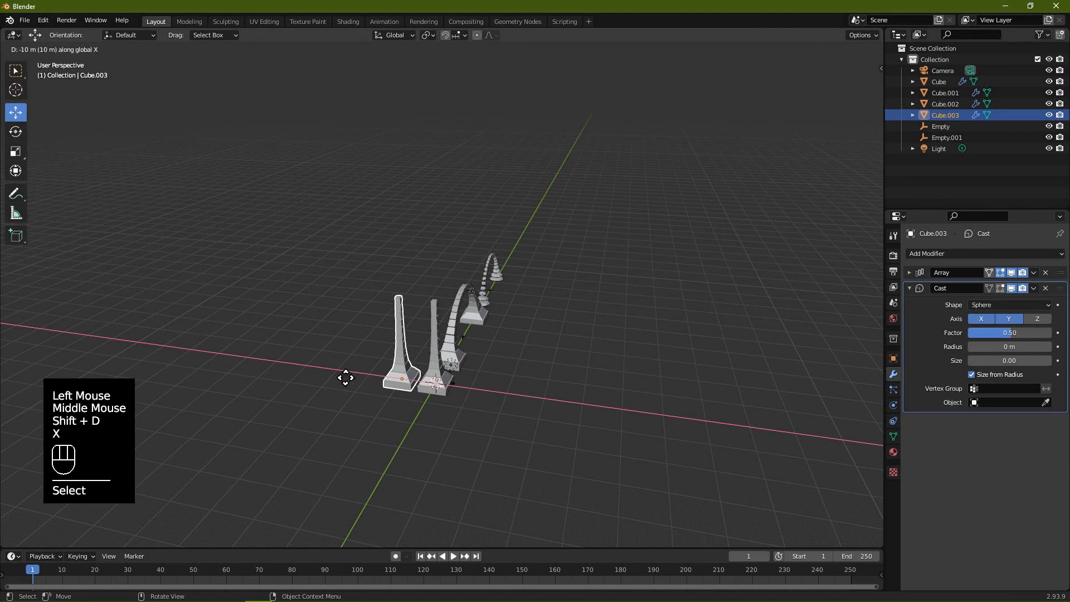
key(x)
click(328, 377)
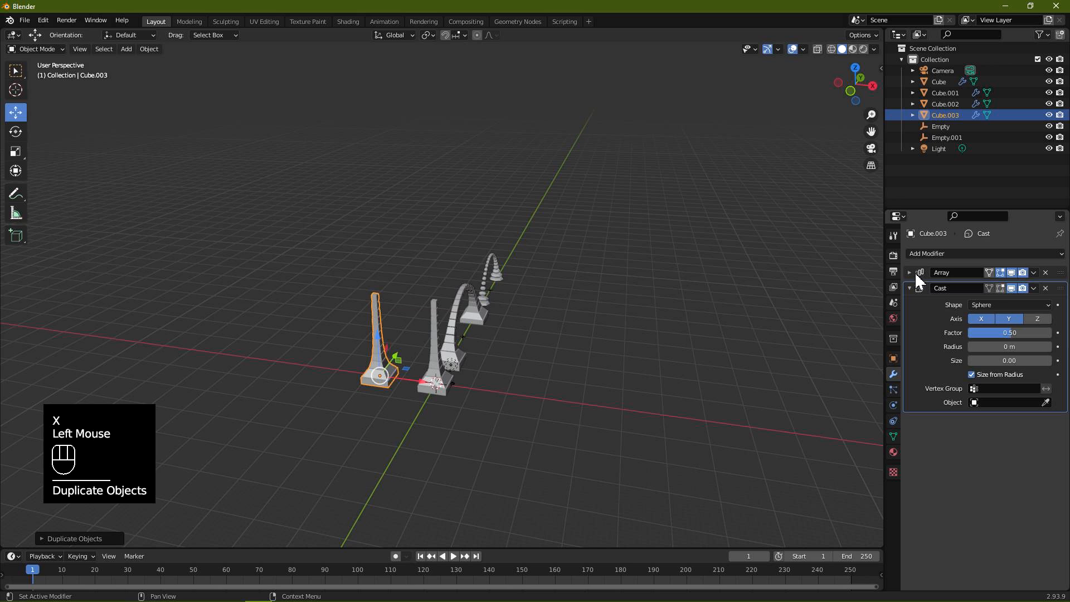
- Add a Simple Deform modifier to the copied tower, twisting it 90° around the Z axis
click(927, 254)
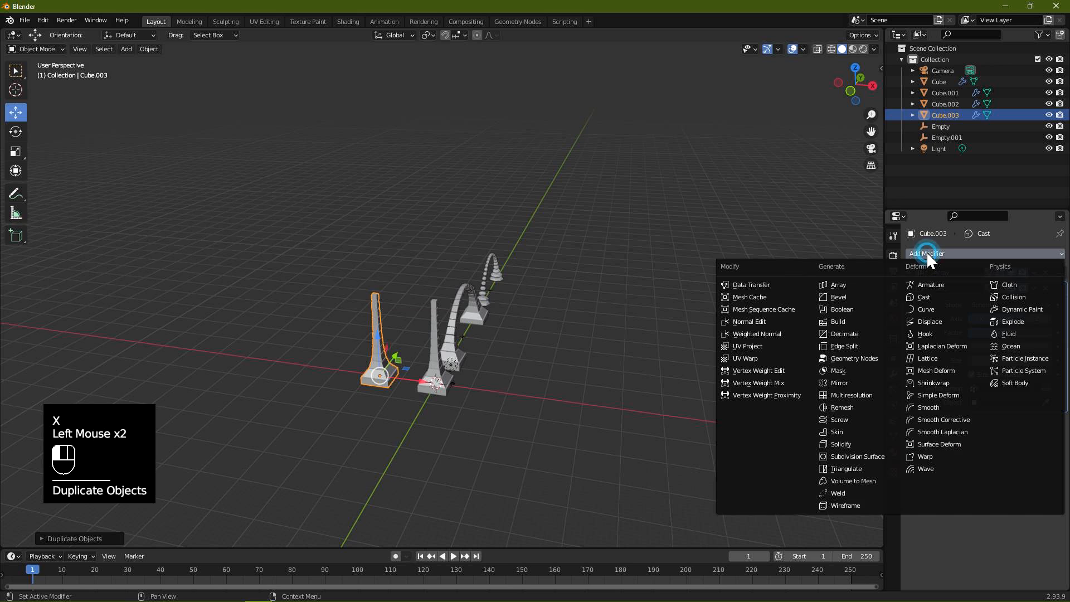
click(938, 395)
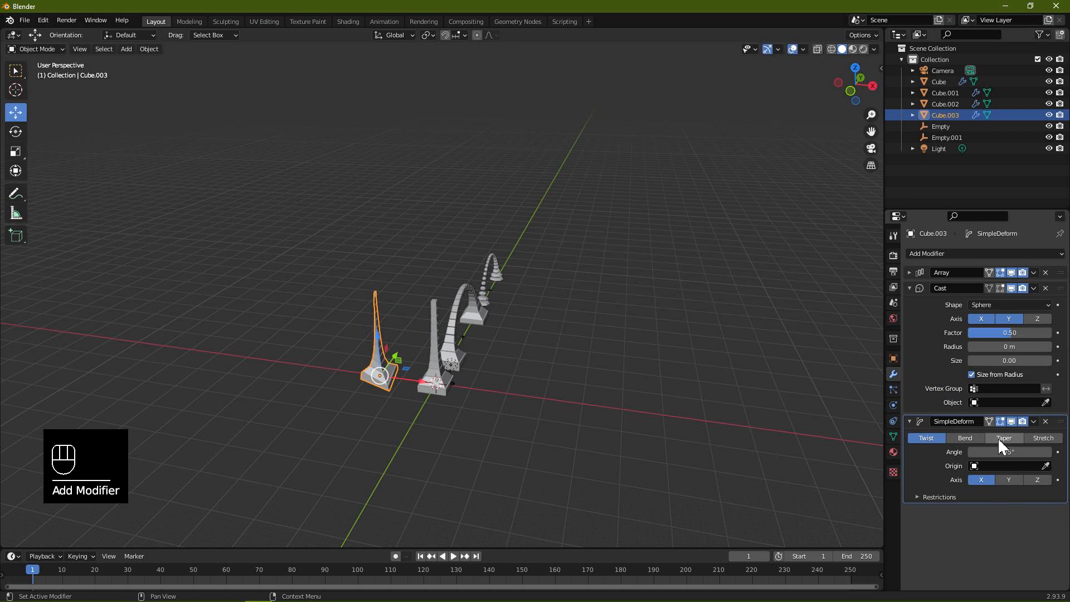
click(1036, 480)
scroll(376, 397, up, 2)
middle_drag(375, 399, 417, 377)
middle_drag(673, 380, 670, 380)
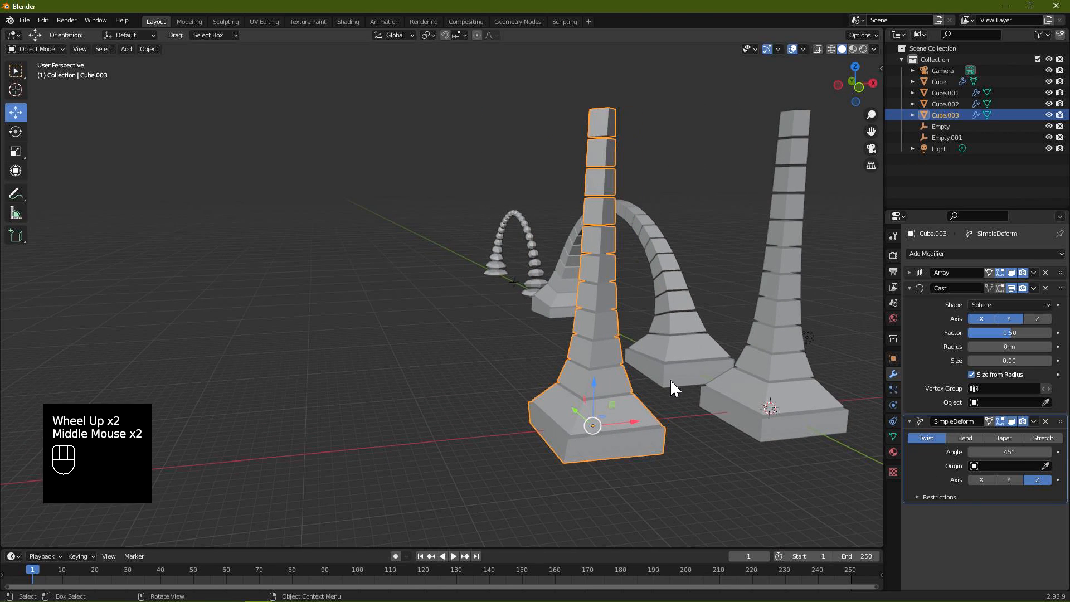
mouse_move(1002, 452)
mouse_down()
mouse_move(1020, 452)
mouse_move(936, 452)
mouse_move(1009, 457)
mouse_up()
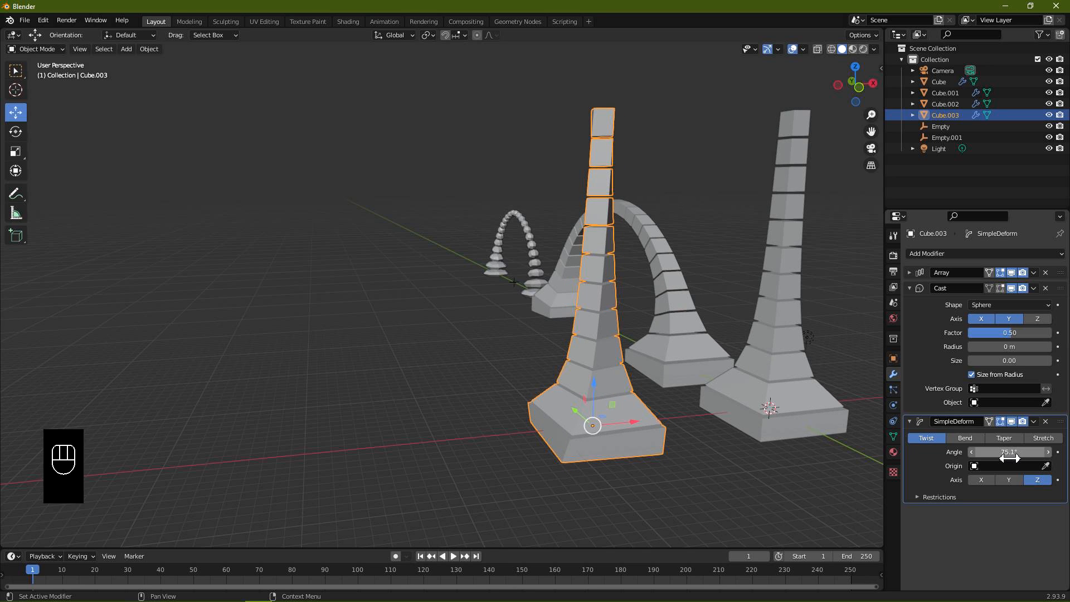
click(1008, 458)
key(Return)
- Duplicate the block arch together with its mirror empty and shift the copies along X to about -22 m
middle_drag(757, 375, 736, 351)
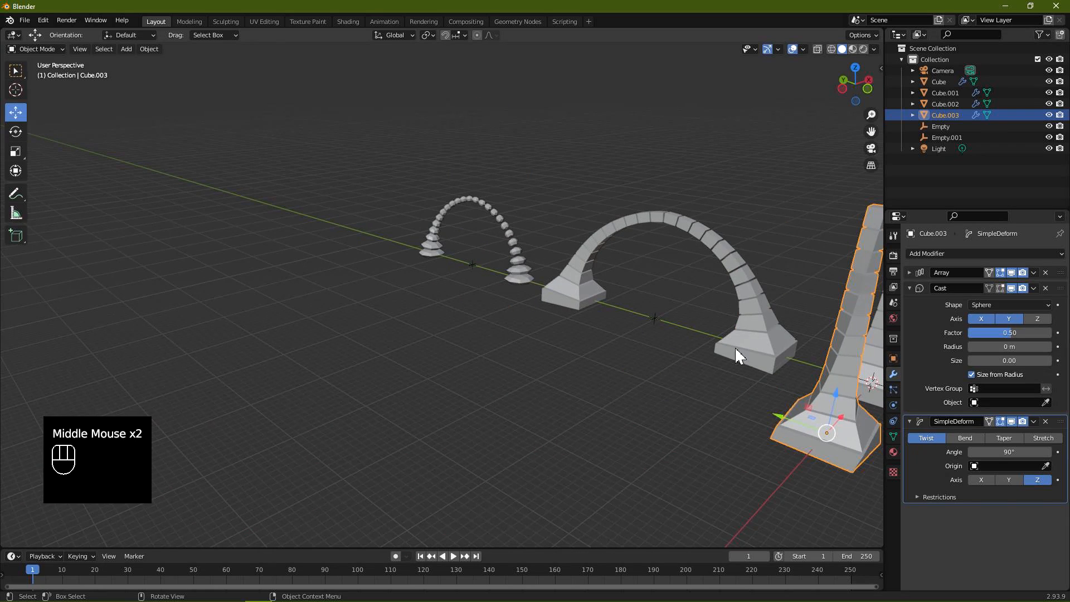
click(736, 351)
shift+click(655, 317)
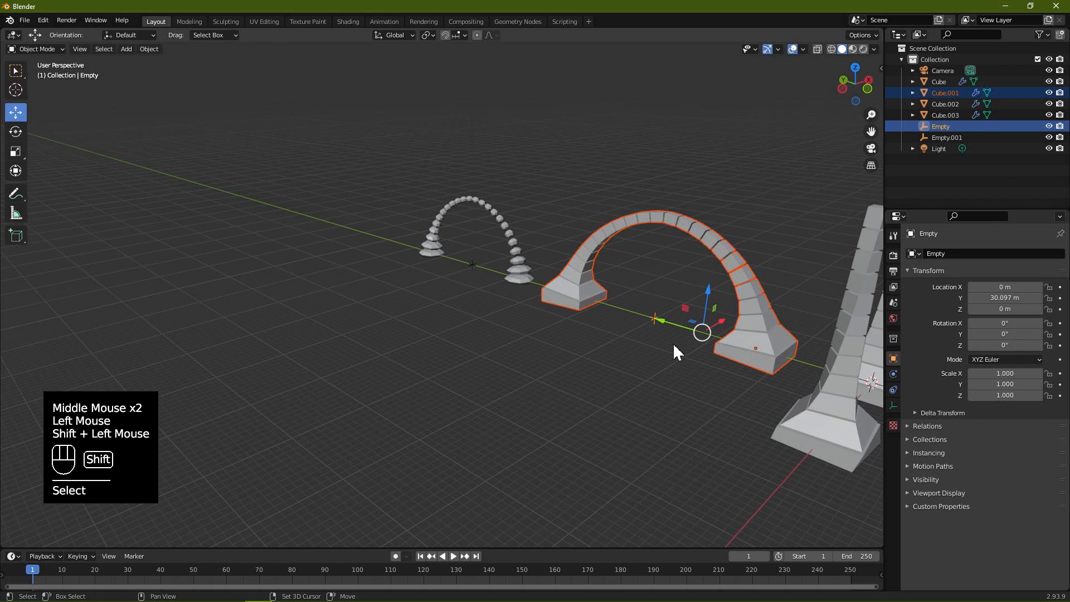
key(shift+d)
key(x)
click(666, 414)
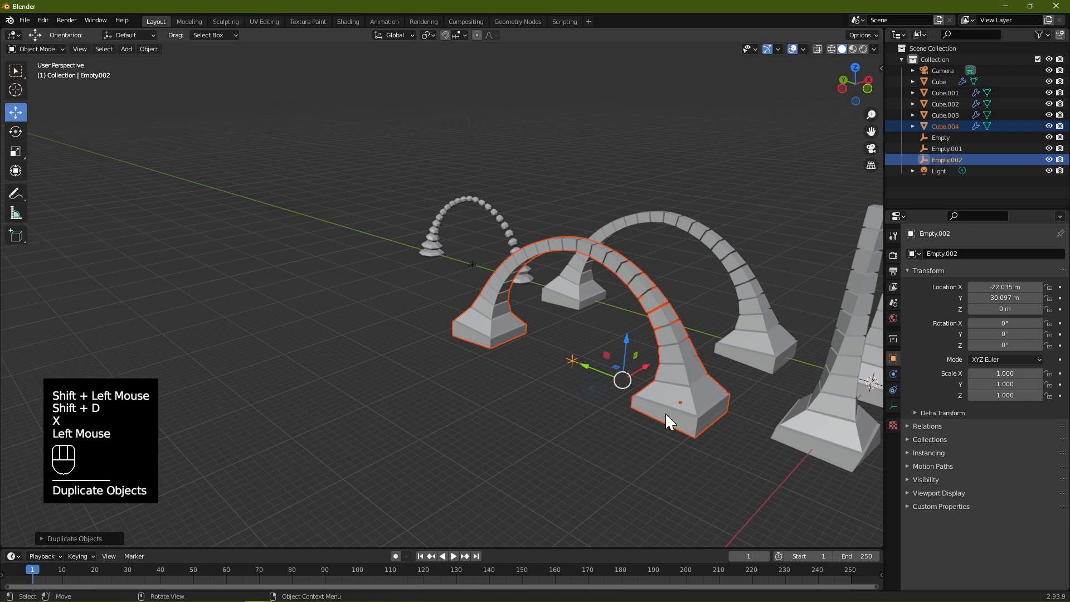
- Add a Displace modifier at the end of the new arch copy's modifier stack
click(666, 414)
click(908, 303)
click(910, 319)
click(944, 254)
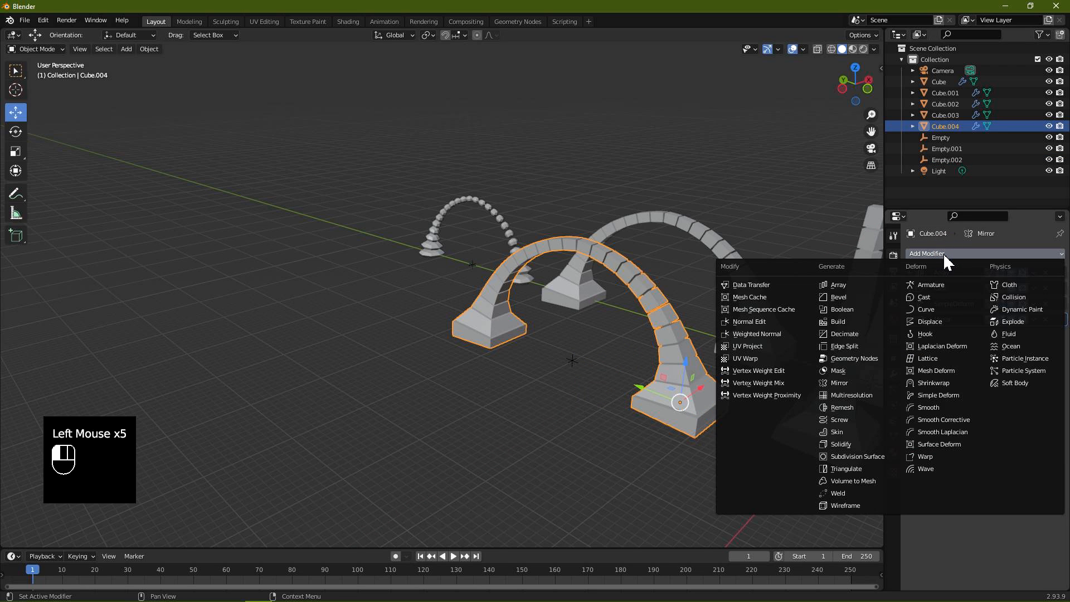
click(936, 322)
middle_drag(858, 353, 783, 318)
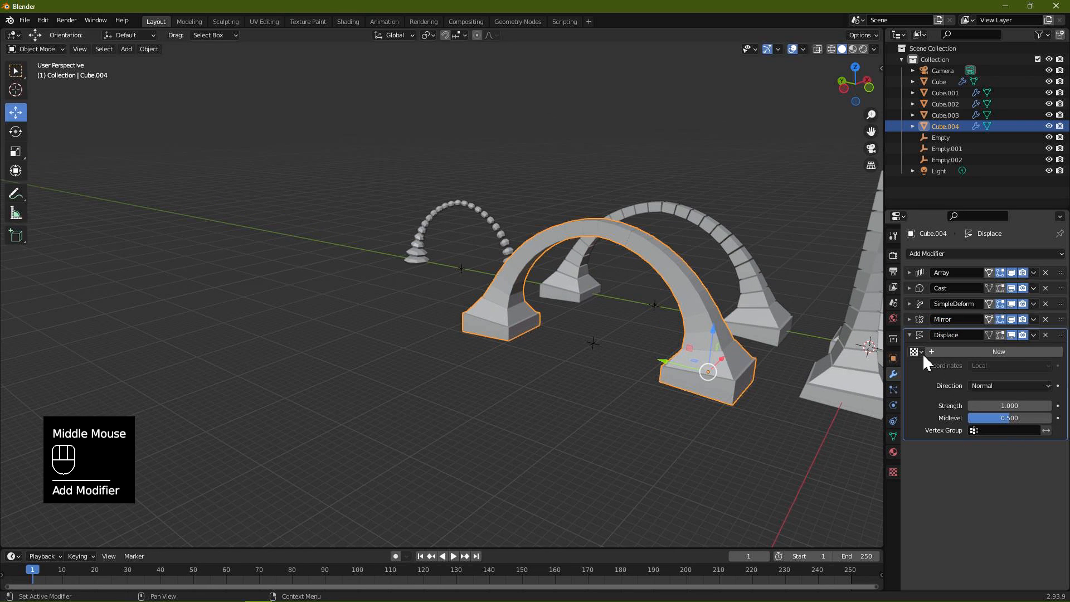
- Create a new texture for the arch's Displace modifier and set its type to Marble
click(946, 351)
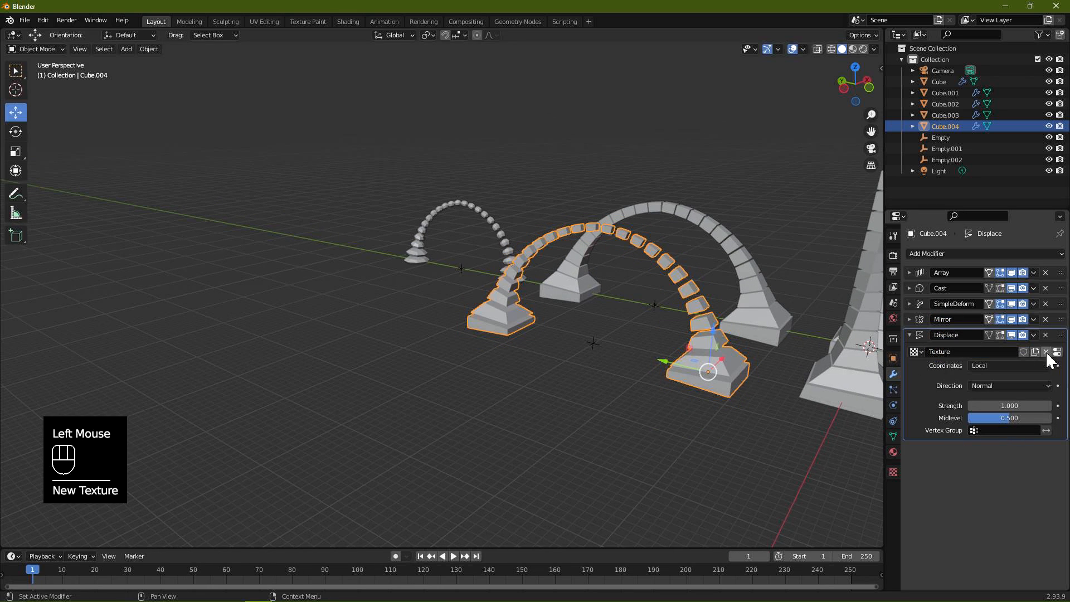
click(1057, 352)
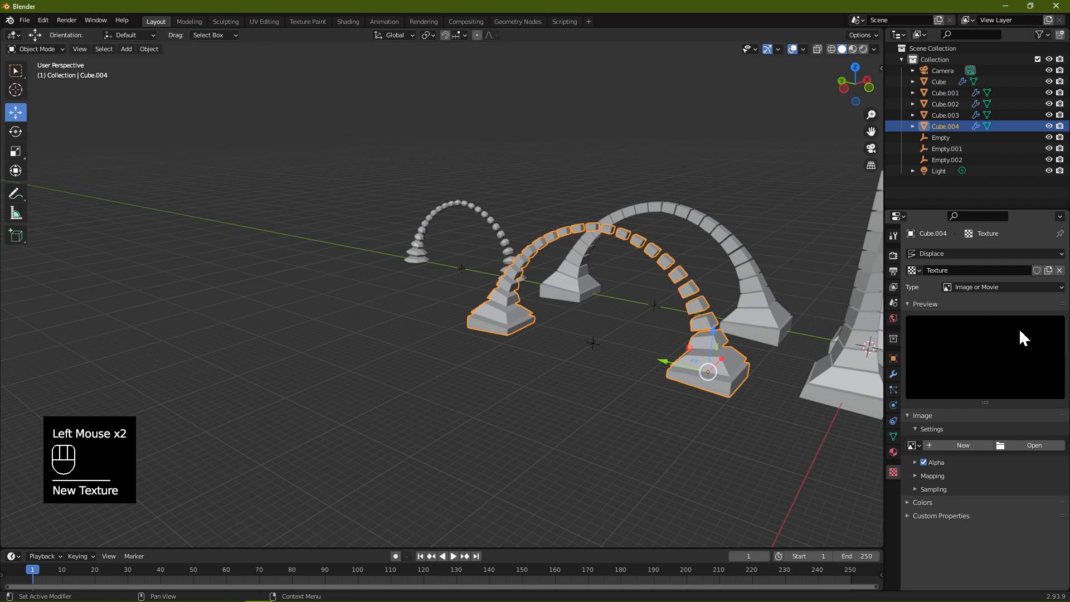
click(985, 287)
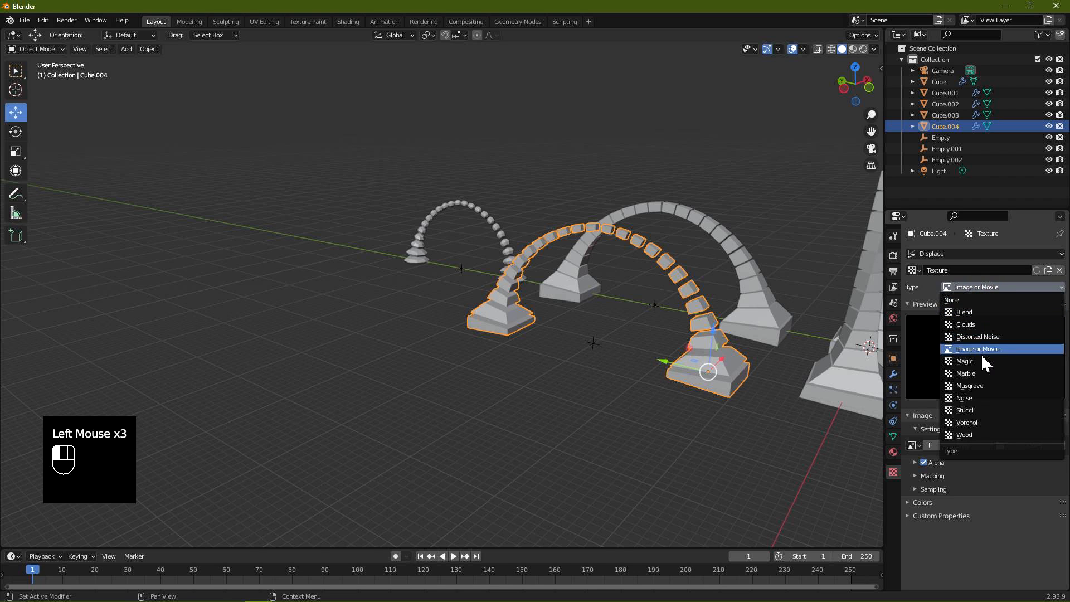
click(975, 374)
- Duplicate the original straight tower and move the copy along negative X, beyond the twisted tower
middle_drag(744, 316, 700, 407)
scroll(777, 340, down, 1)
click(701, 408)
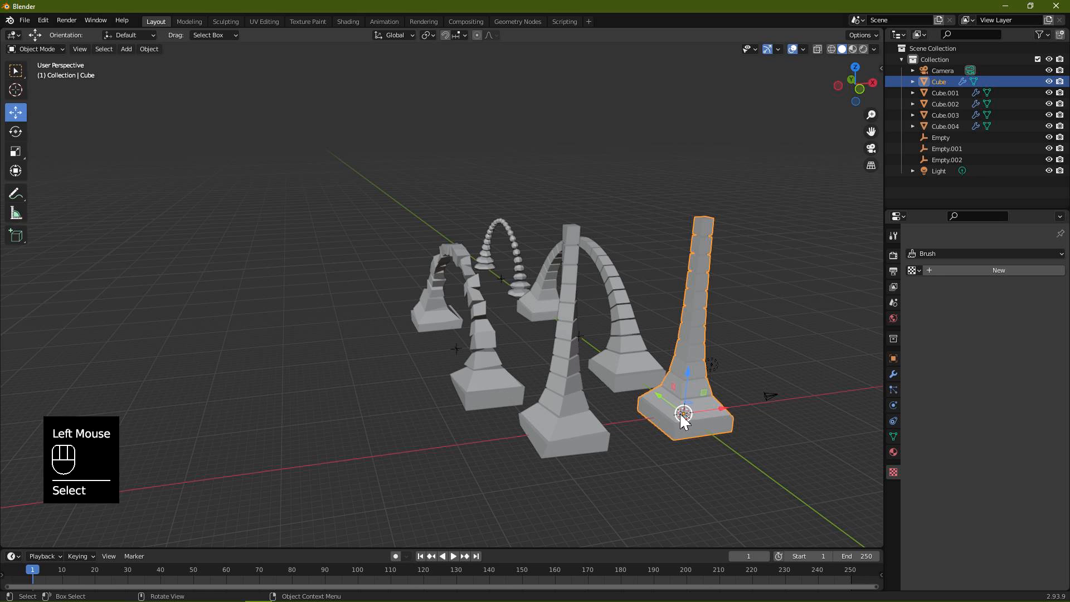
key(shift+d)
key(x)
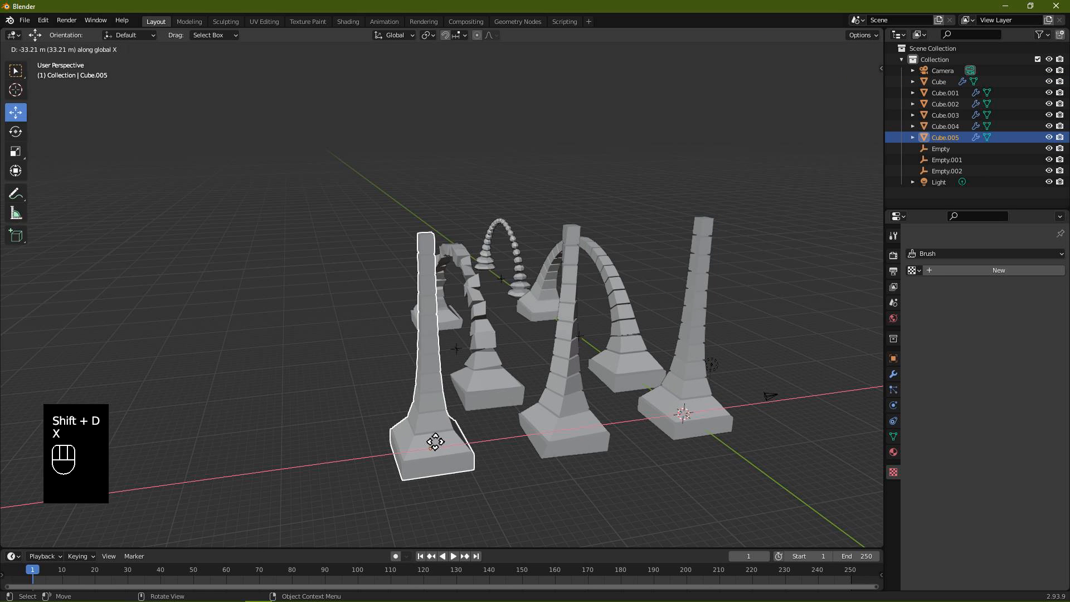
click(423, 442)
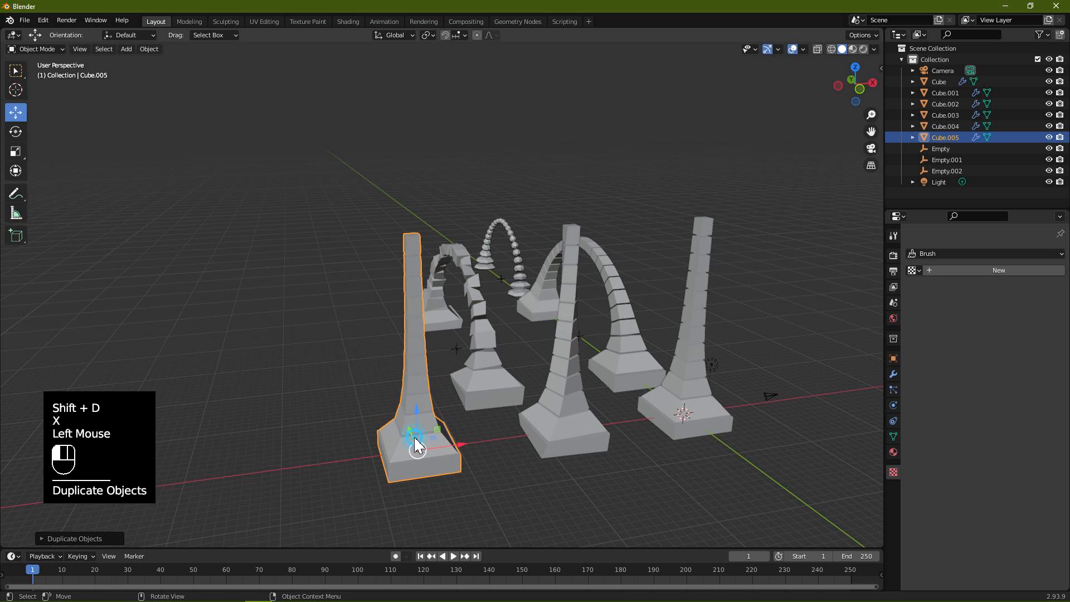
- Add a Displace modifier to the new tower copy and assign it the existing Marble texture
click(893, 374)
click(943, 254)
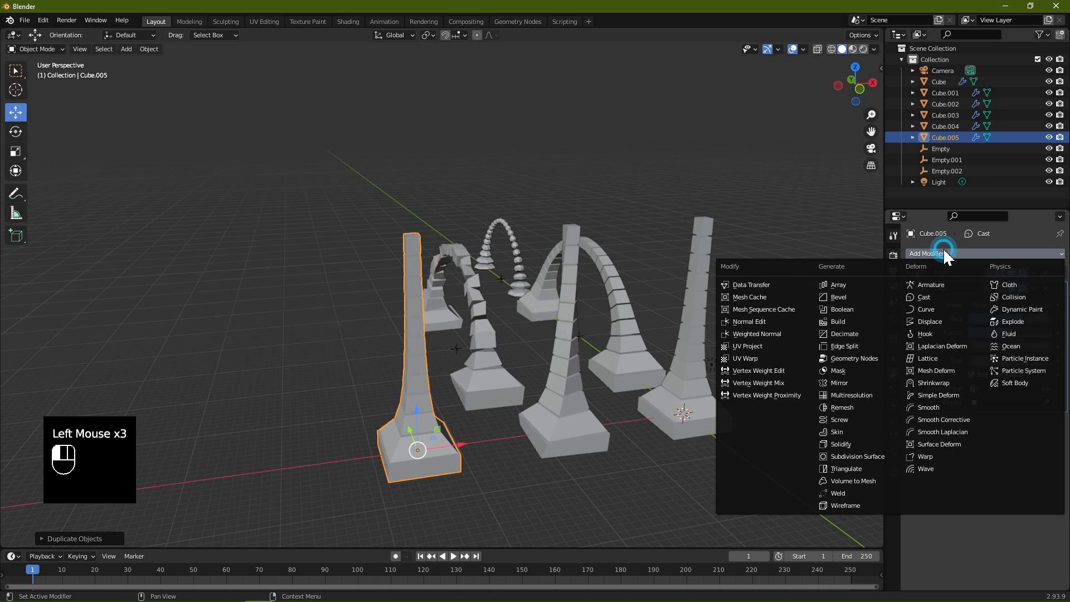
click(931, 321)
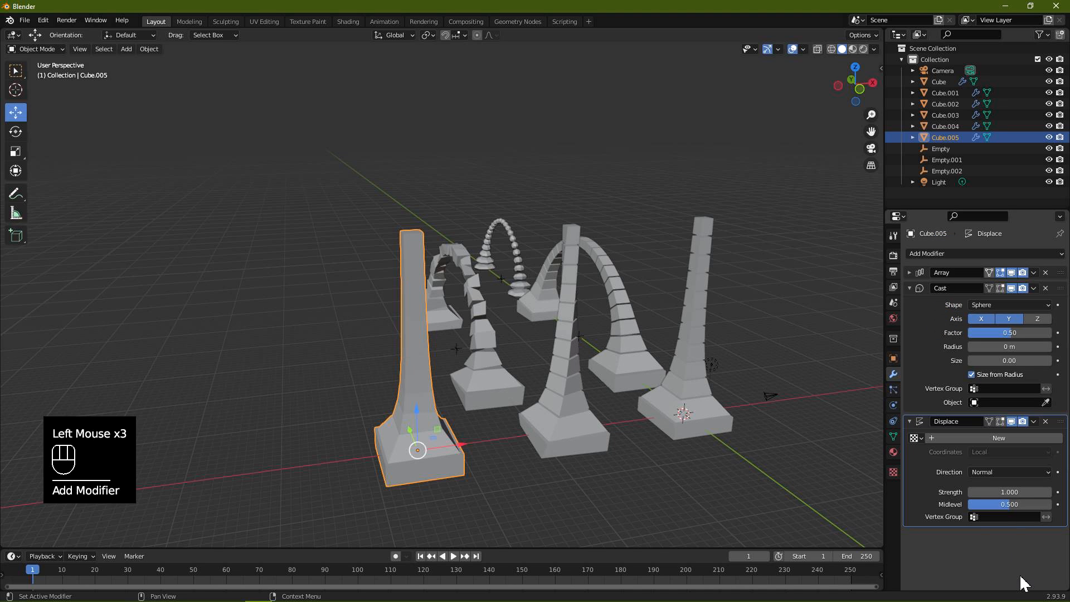
click(915, 438)
click(937, 455)
- Set the strength of the tower's Displace modifier to 0.500
middle_drag(580, 418, 641, 380)
scroll(613, 388, up, 3)
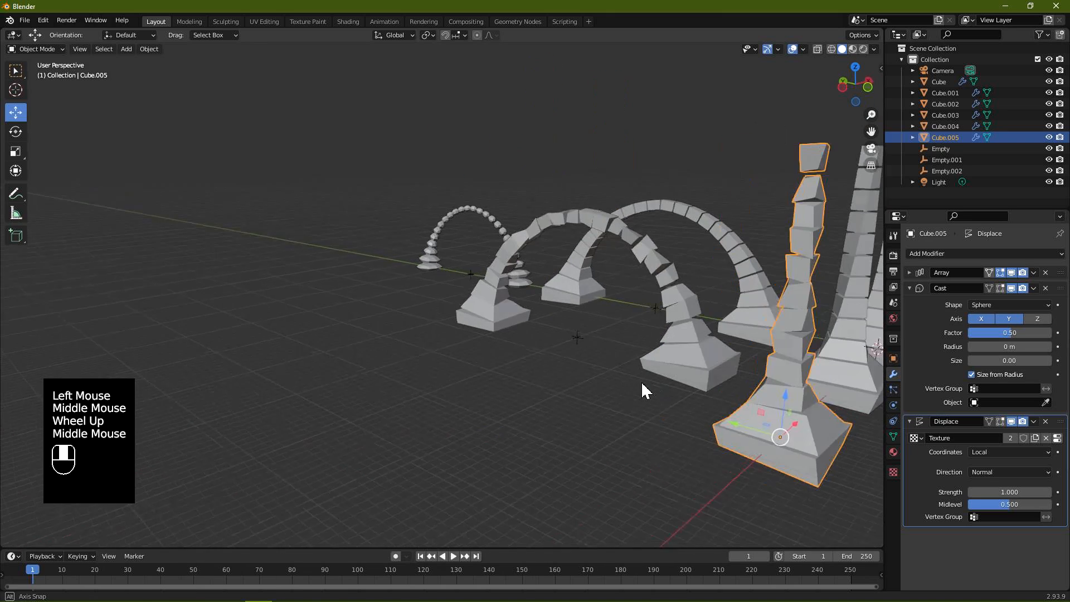
scroll(667, 390, down, 2)
middle_drag(779, 415, 781, 416)
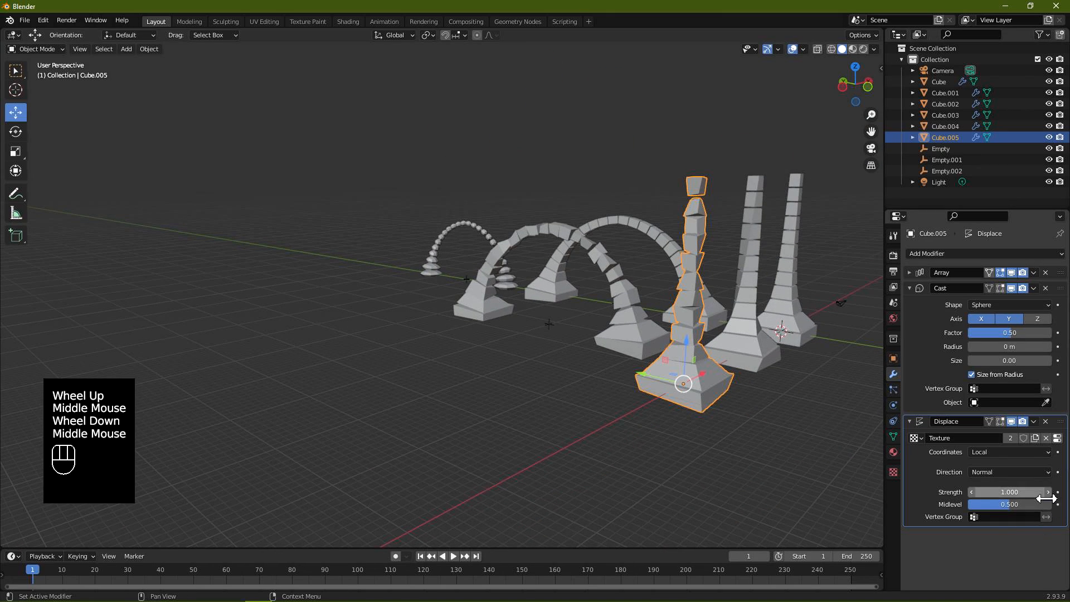
click(970, 491)
click(970, 492)
click(970, 492)
click(970, 491)
click(970, 491)
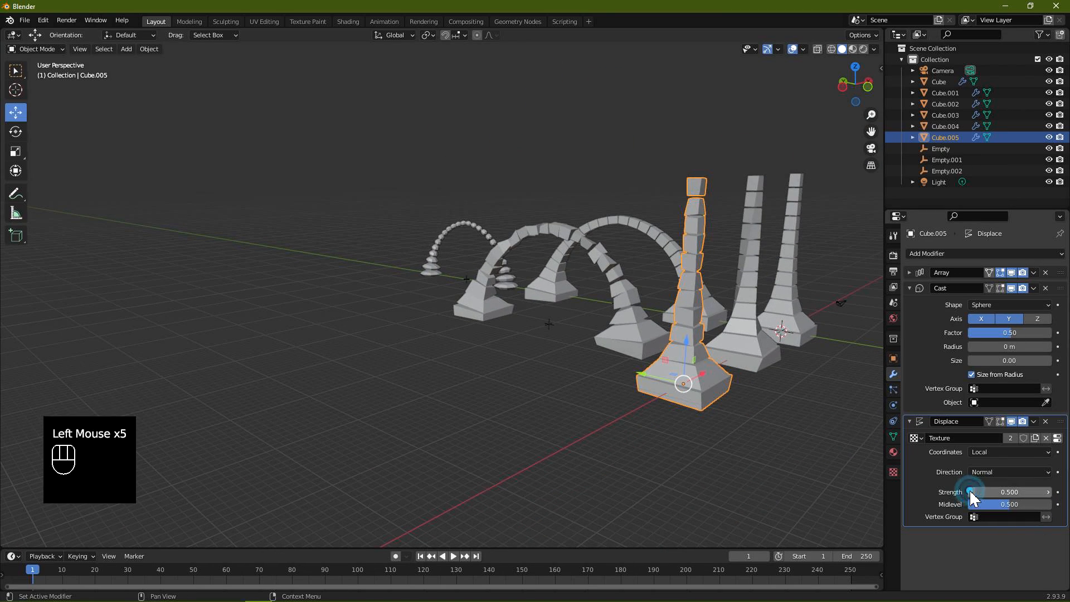
- Duplicate the displaced tower and move the copy about 17 m along negative X
scroll(738, 376, up, 2)
scroll(694, 372, down, 1)
middle_drag(694, 372, 738, 384)
click(802, 365)
click(800, 412)
click(793, 362)
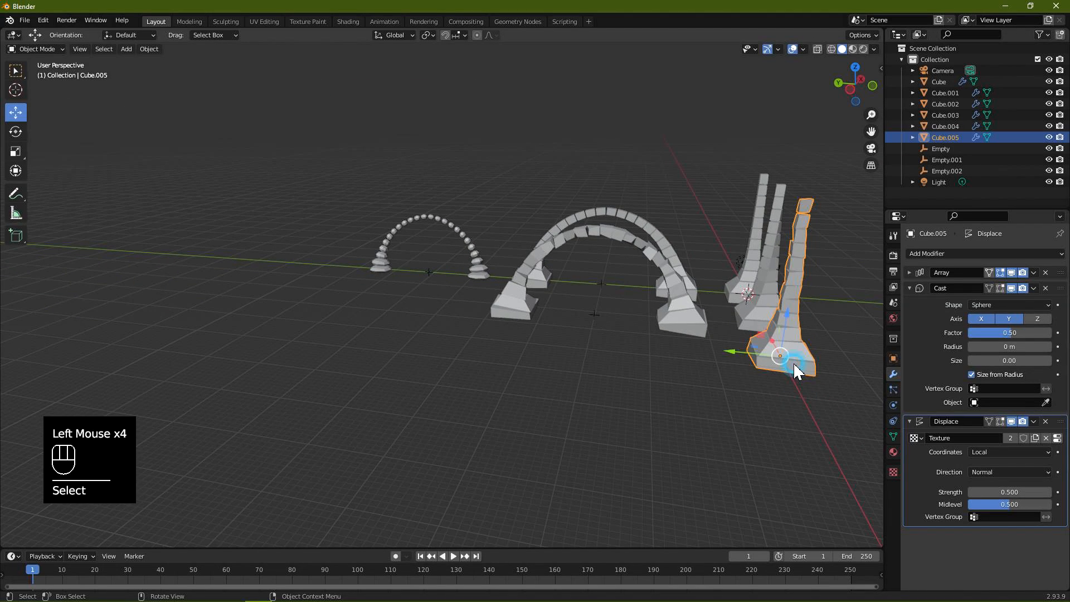
key(shift+d)
key(x)
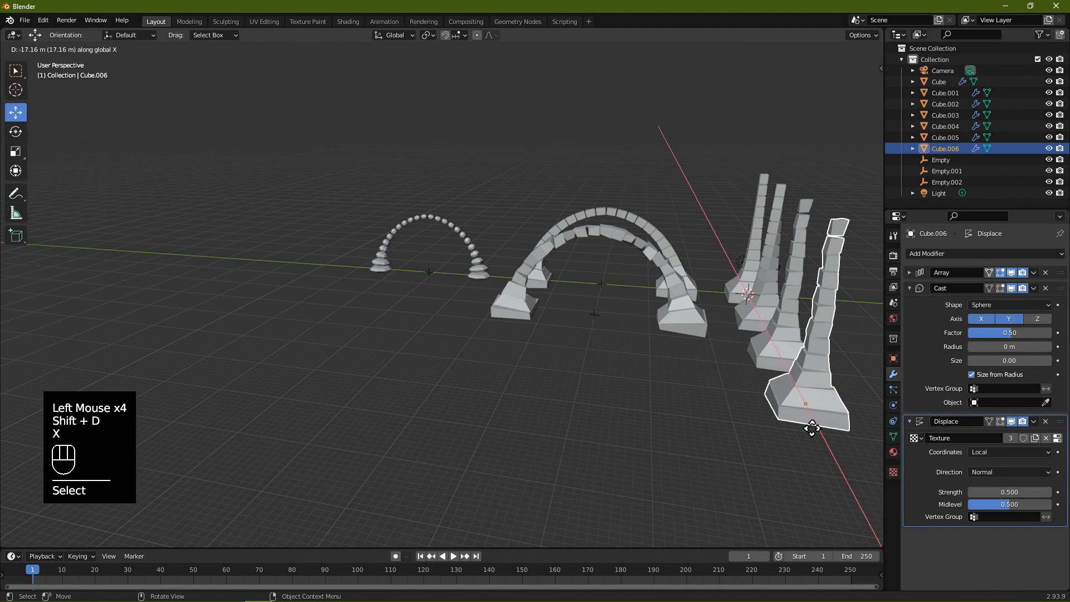
click(808, 426)
- Add a Simple Deform modifier to the newest tower, set to Taper on the Z axis with a factor of -0.585
click(909, 288)
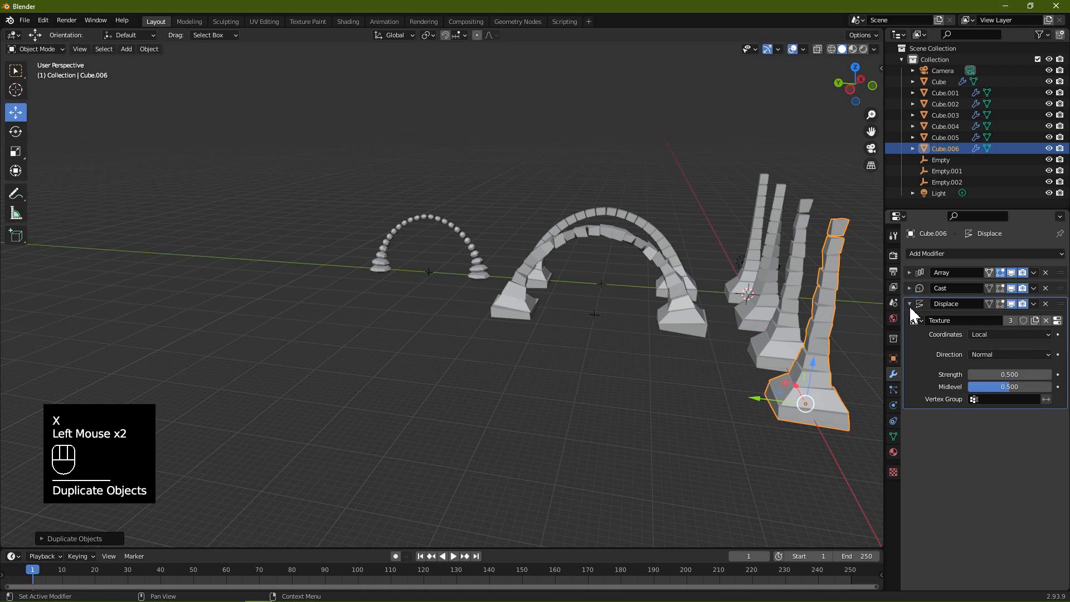
click(909, 304)
click(940, 254)
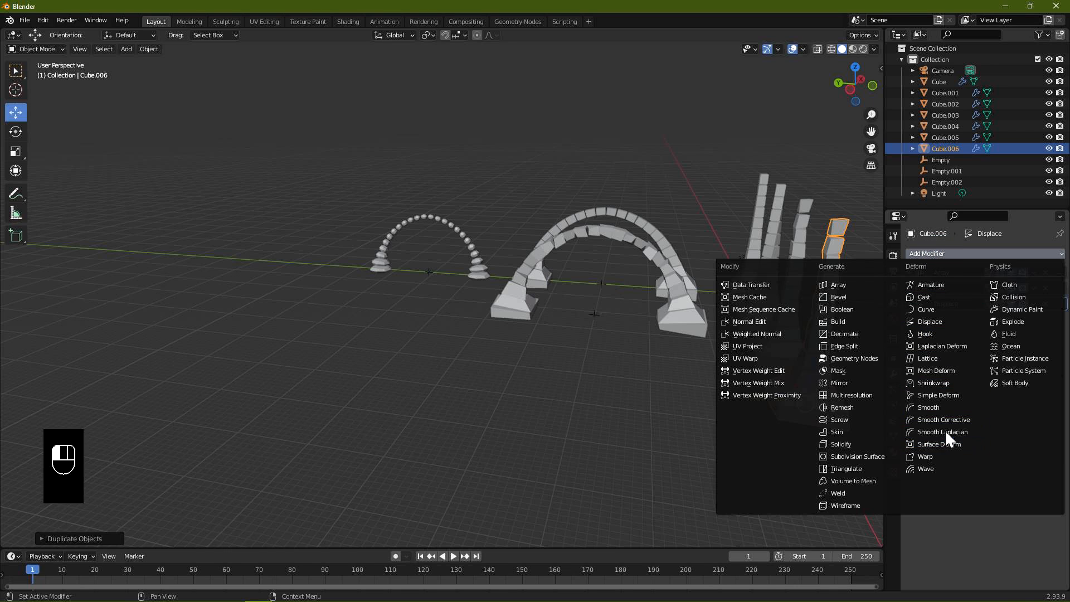
click(939, 395)
middle_drag(858, 395, 836, 393)
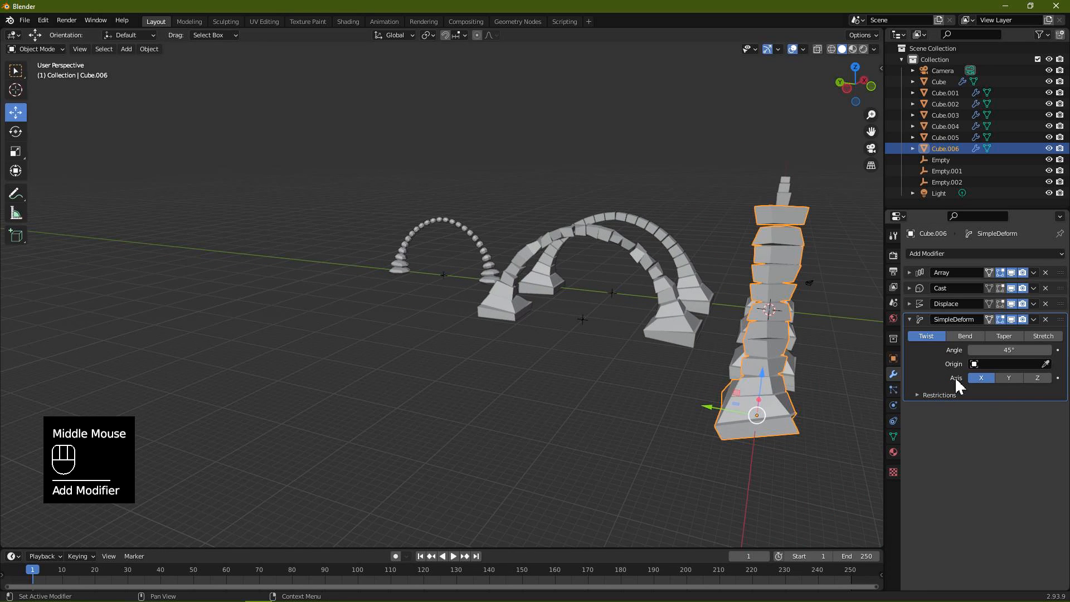
click(1031, 378)
click(1011, 336)
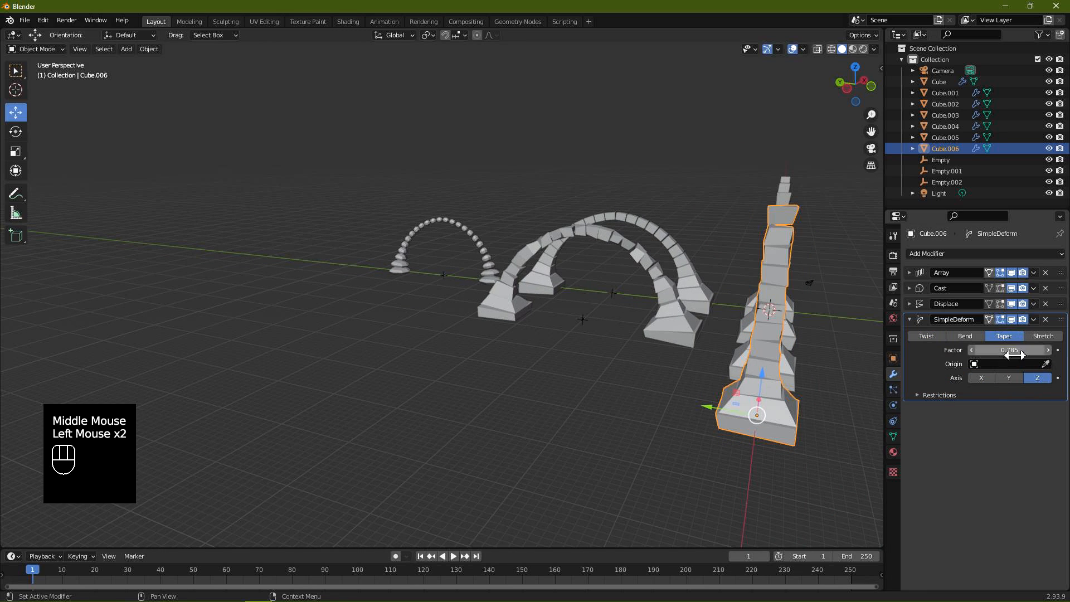
mouse_move(1011, 354)
mouse_down()
mouse_move(1050, 354)
mouse_move(1017, 349)
mouse_up()
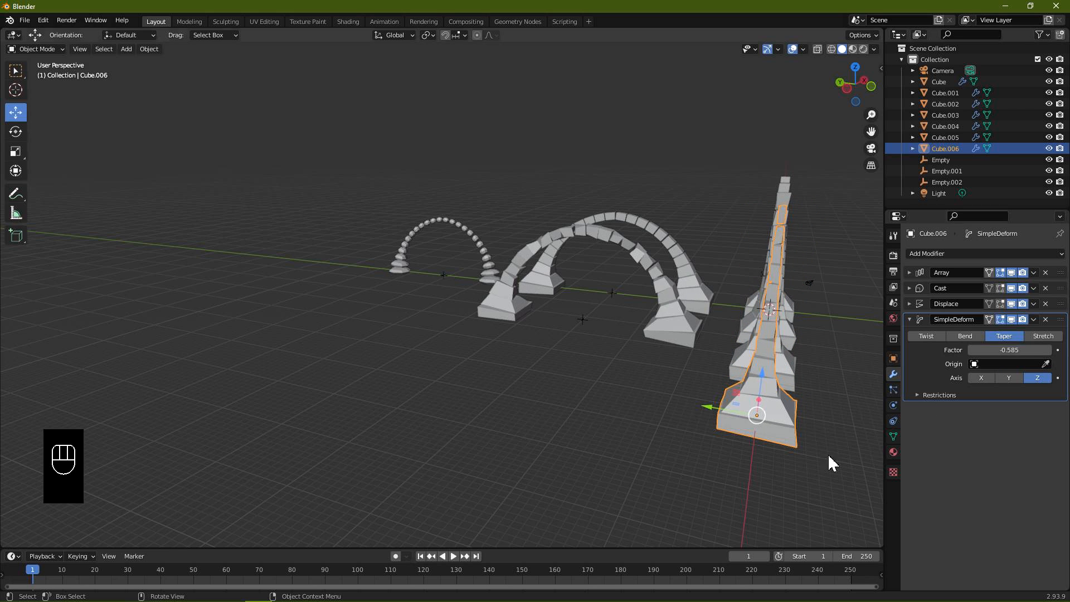
click(760, 469)
- Duplicate the displaced arch together with its mirror empty and shift the copies along X to about -41 m
middle_drag(730, 389, 679, 384)
scroll(608, 381, up, 2)
middle_drag(607, 381, 626, 375)
middle_drag(625, 368, 542, 286)
click(548, 290)
shift+click(585, 280)
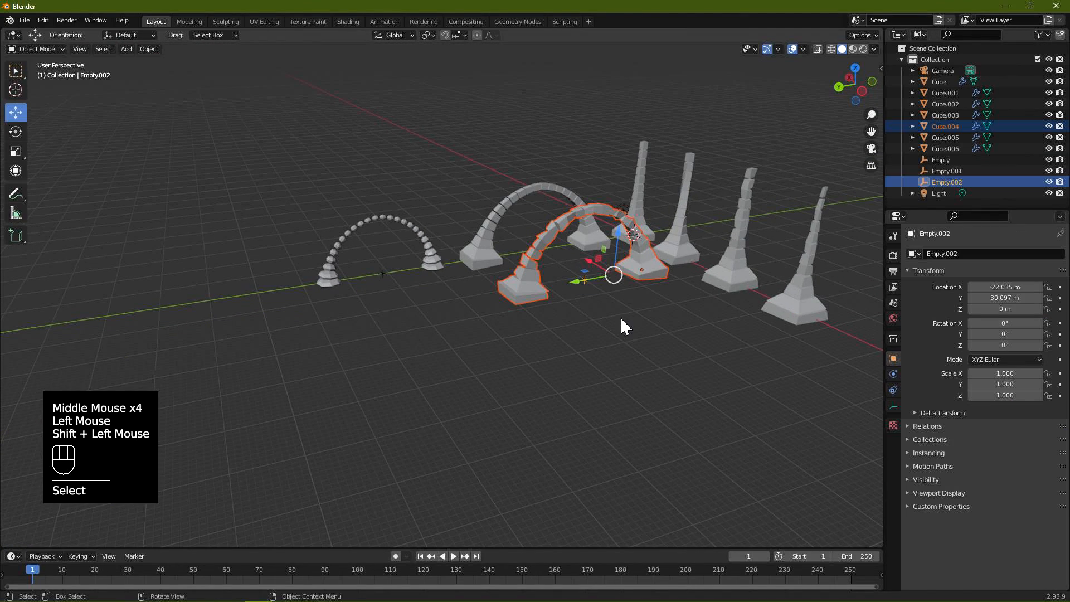
key(shift+d)
key(x)
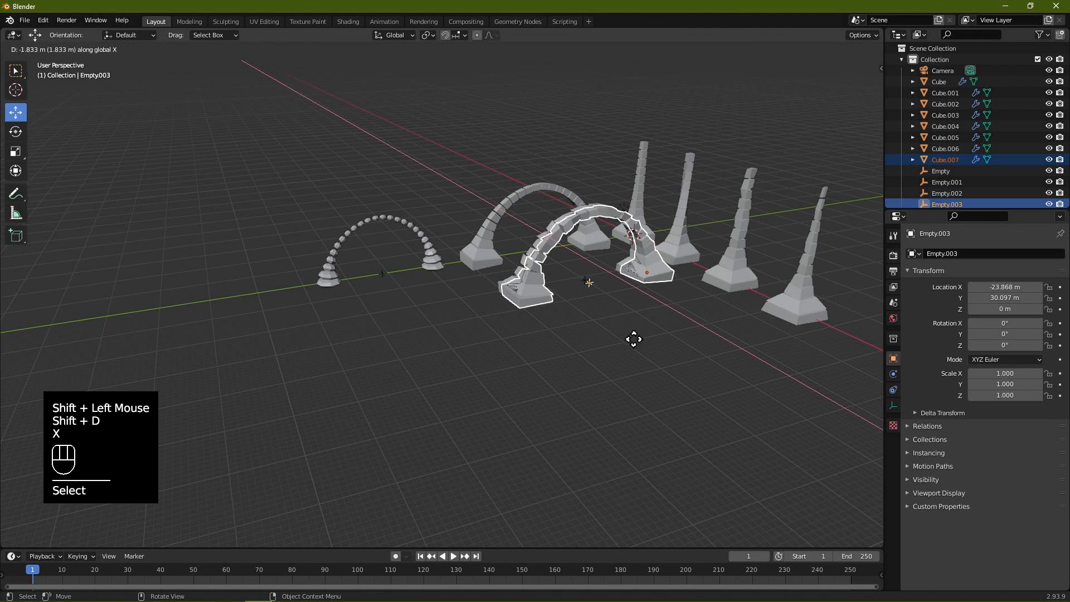
click(661, 377)
click(751, 340)
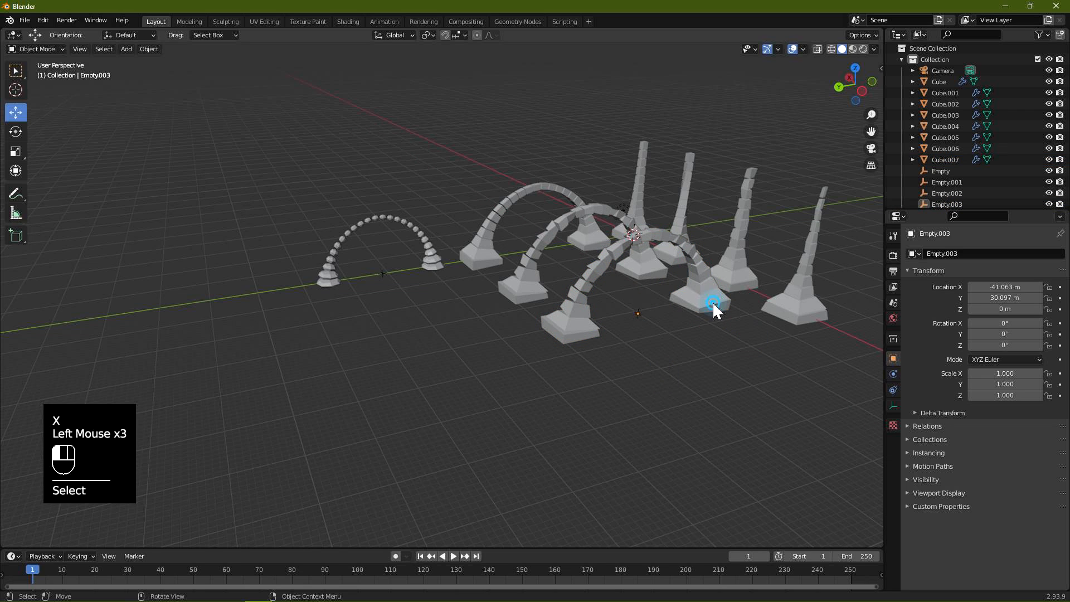
- Set the strength of the newest displaced arch's Displace modifier to 1.100
click(712, 303)
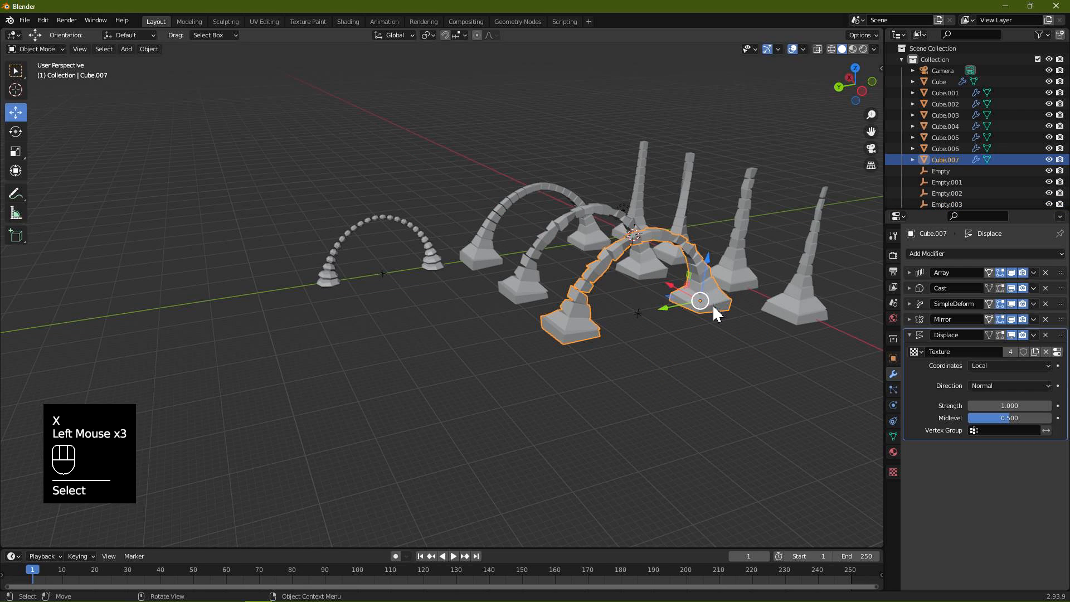
click(910, 335)
click(909, 303)
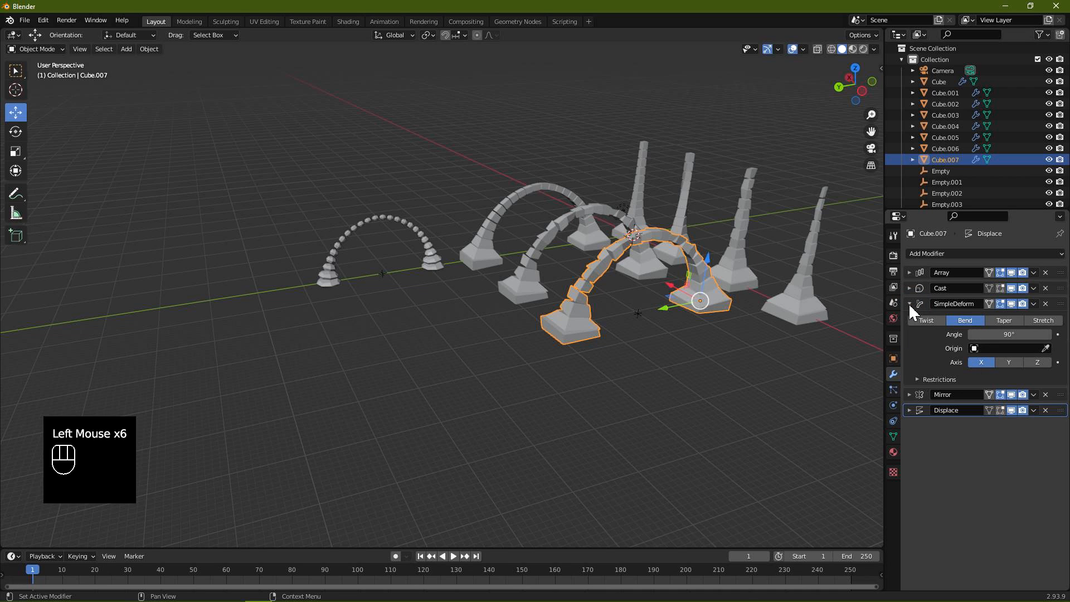
click(909, 304)
click(910, 334)
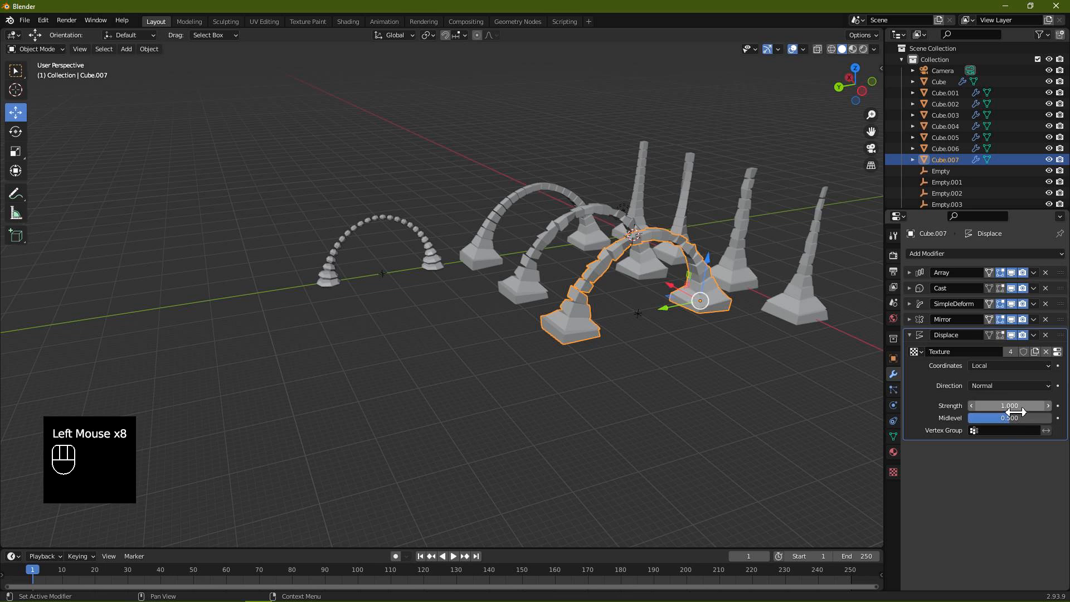
drag(1010, 406, 1044, 406)
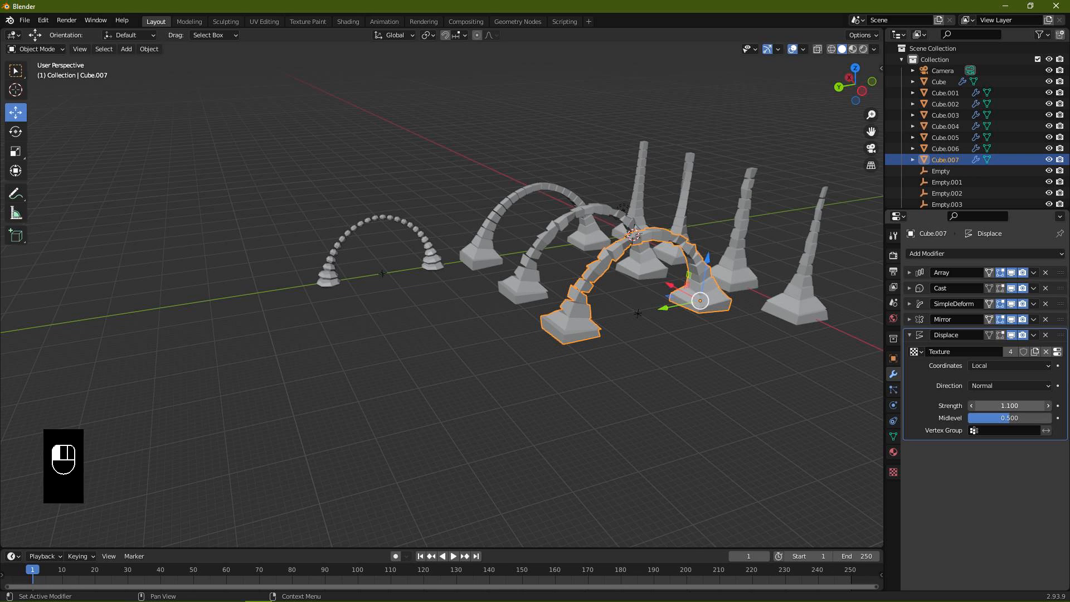
- Add a second Simple Deform modifier to the newest arch, set to Stretch on the Z axis with a factor of 0.015
scroll(744, 277, up, 3)
middle_drag(744, 278, 757, 326)
scroll(679, 275, down, 1)
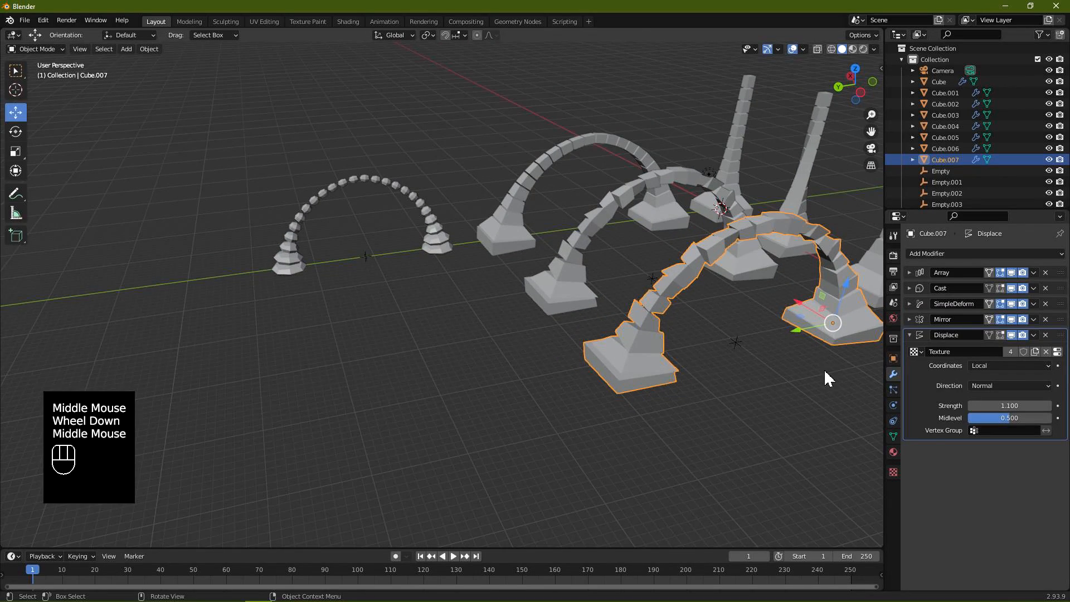
middle_drag(825, 371, 929, 289)
click(927, 254)
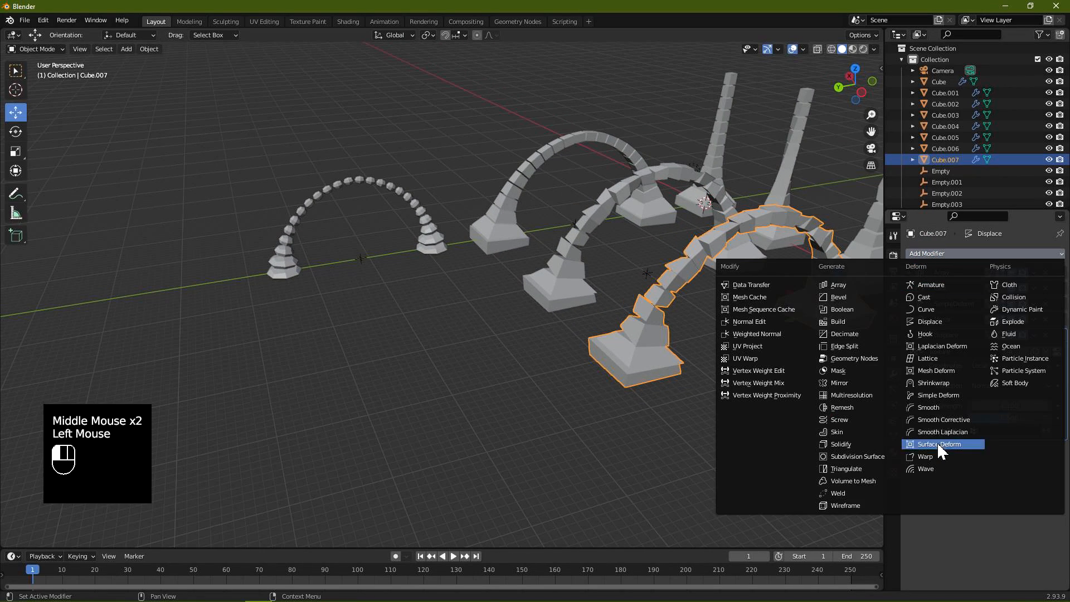
click(944, 396)
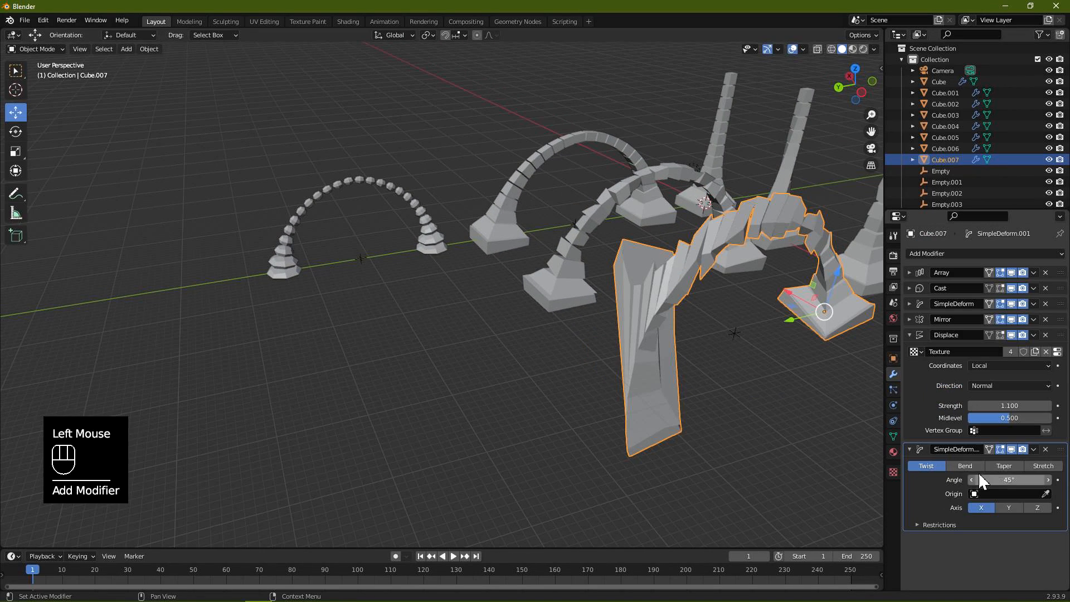
click(1037, 466)
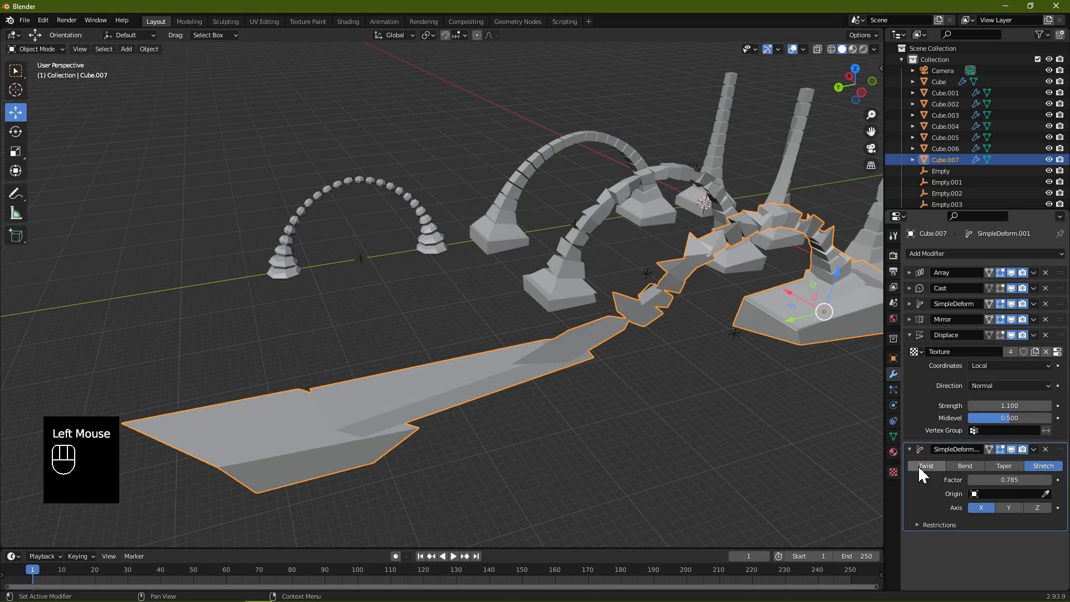
click(1034, 507)
drag(981, 479, 947, 480)
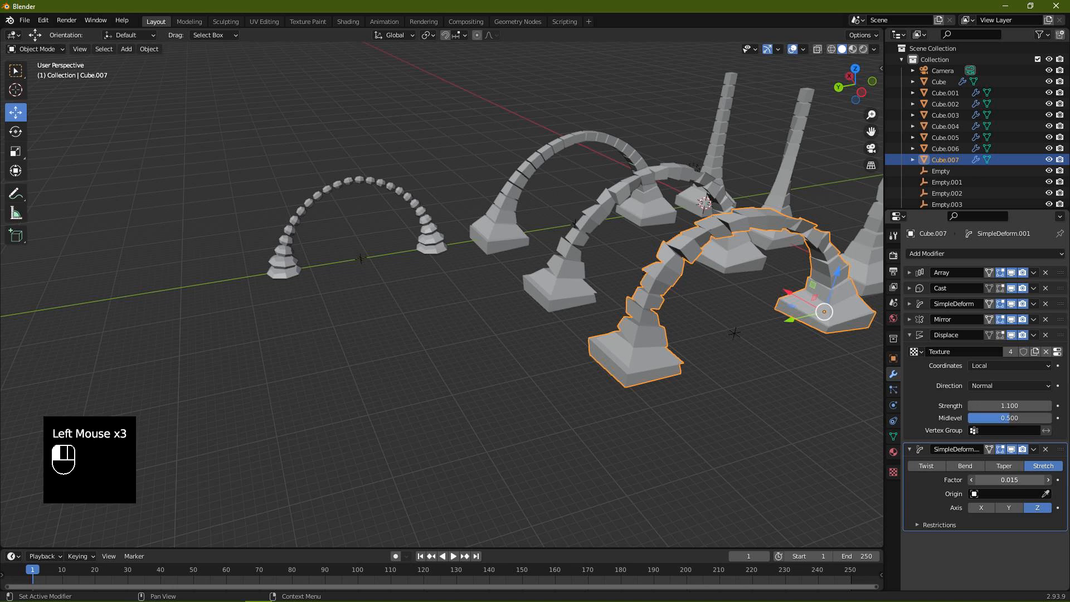
- Change the arch's second Simple Deform modifier to Taper on the Y axis with a factor of -0.565
click(1003, 465)
middle_drag(821, 349, 792, 311)
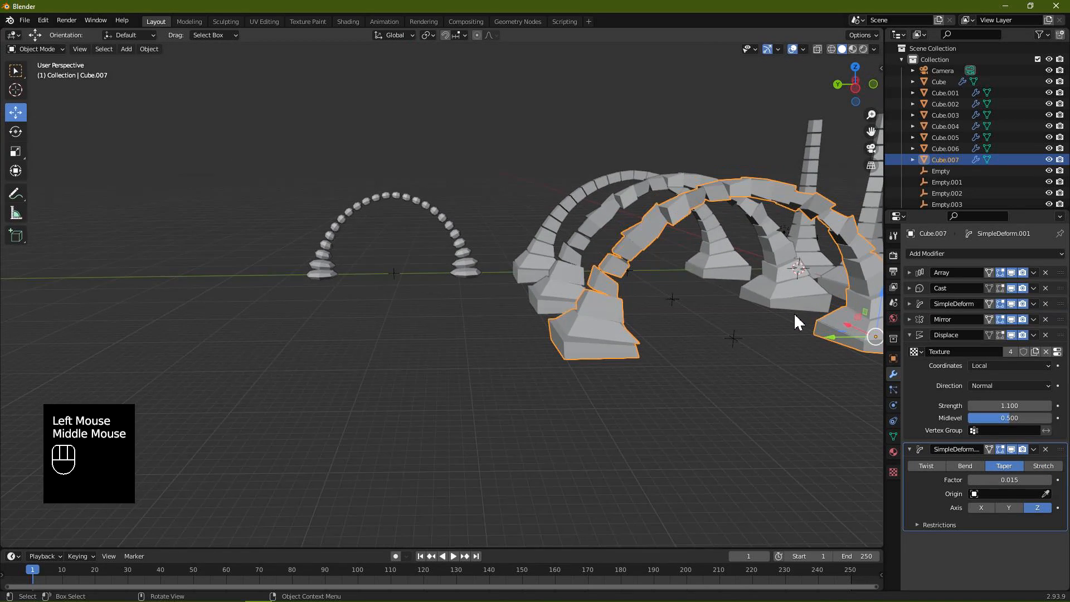
drag(1003, 480, 950, 479)
click(1010, 507)
click(747, 417)
- Select the rounded bead arch and collapse the settings of its Array, Simple Deform and Mirror modifiers
scroll(742, 387, up, 1)
middle_drag(742, 388, 489, 303)
scroll(431, 312, down, 1)
click(544, 382)
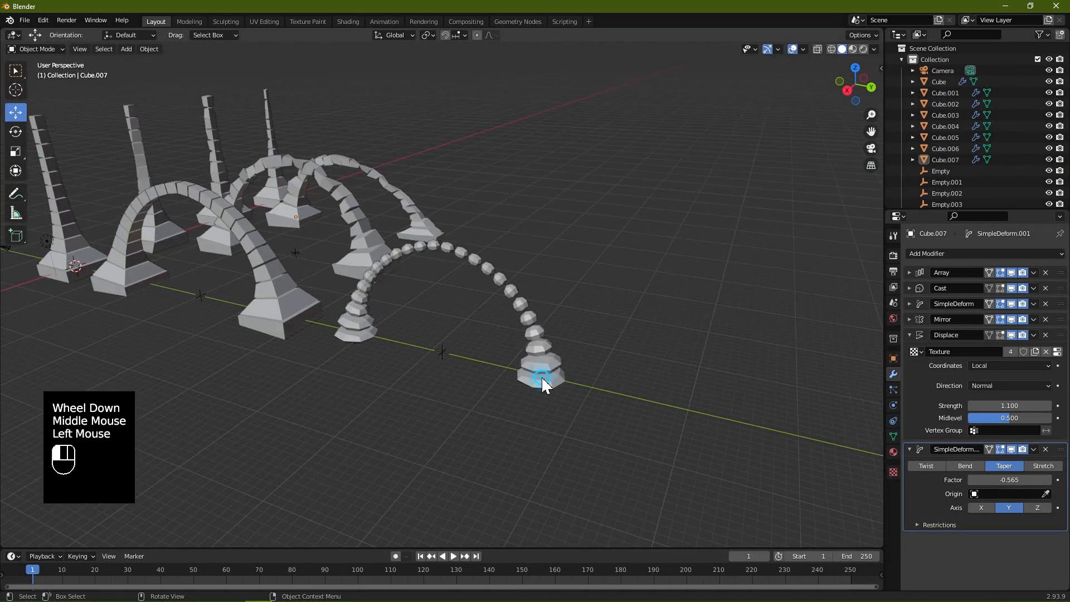
middle_drag(647, 346, 872, 368)
click(895, 374)
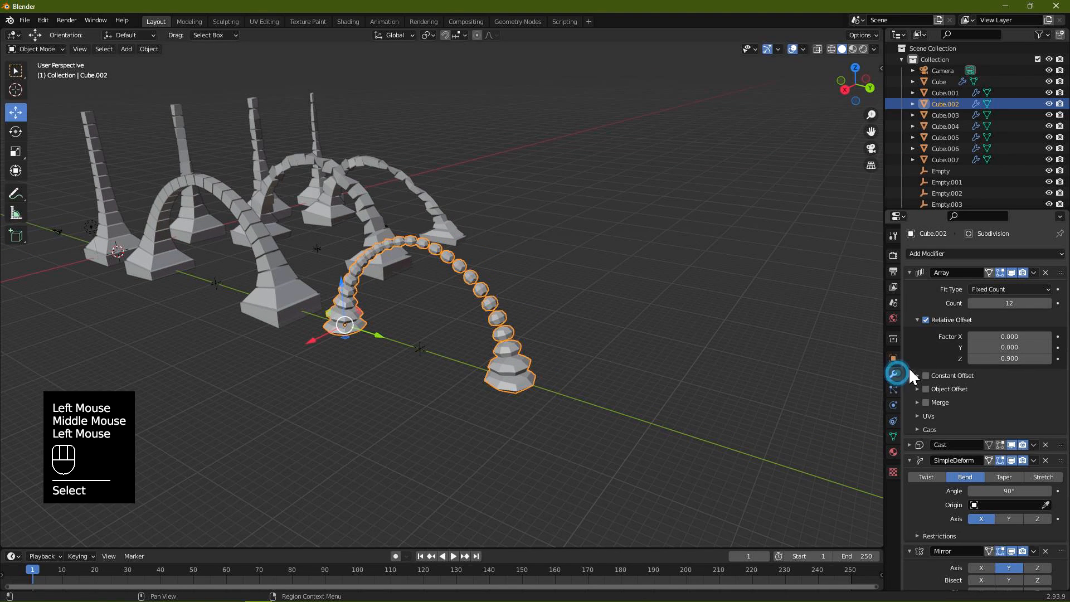
click(910, 273)
click(909, 304)
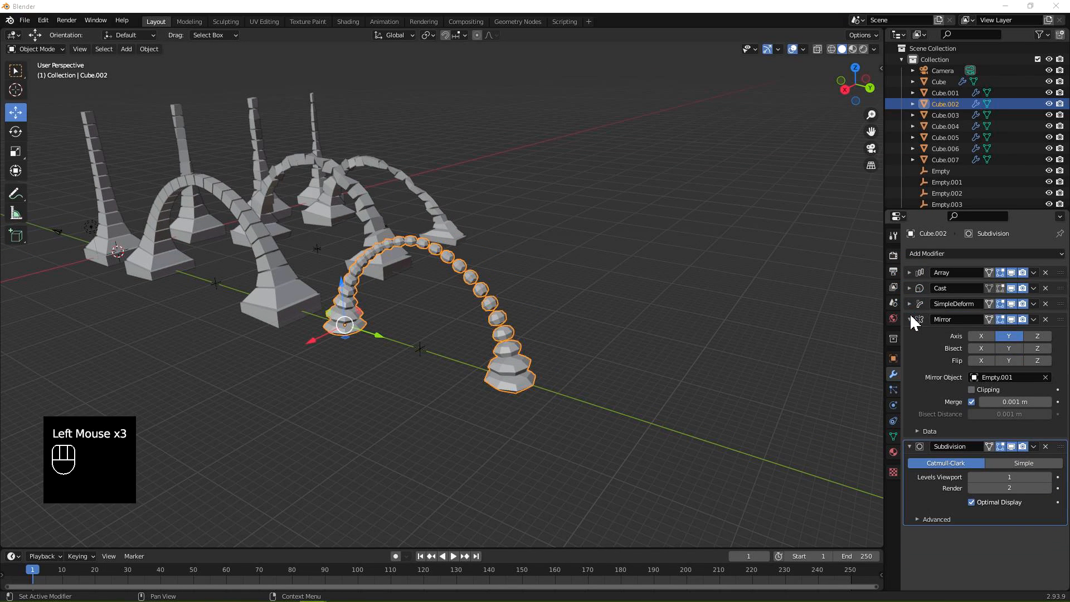
click(909, 319)
- Duplicate the rounded bead arch and move the copy along negative X
middle_drag(713, 318, 499, 400)
click(499, 400)
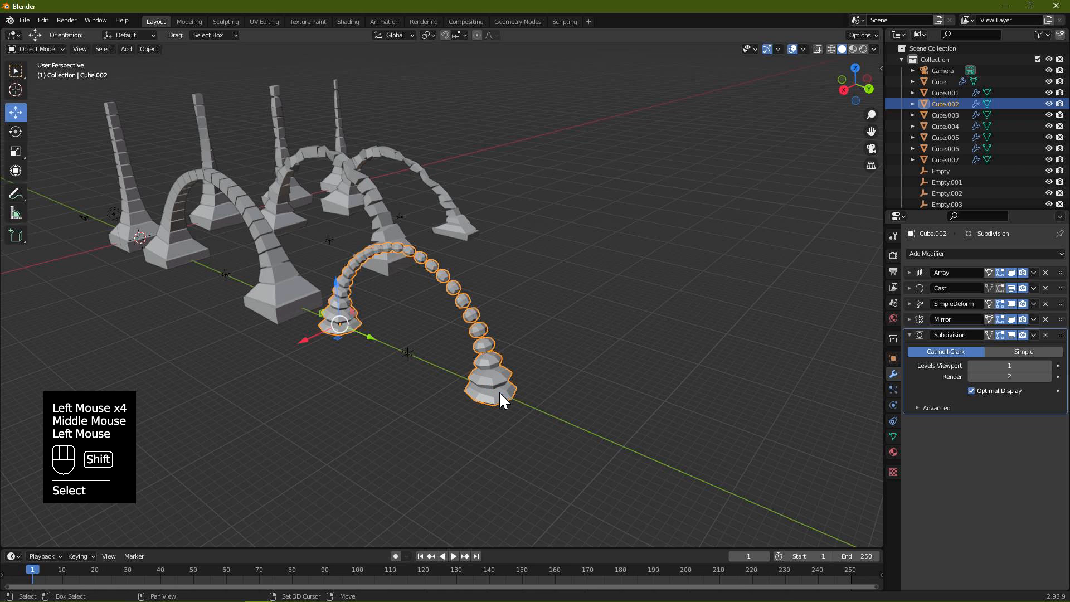
key(shift+d)
key(x)
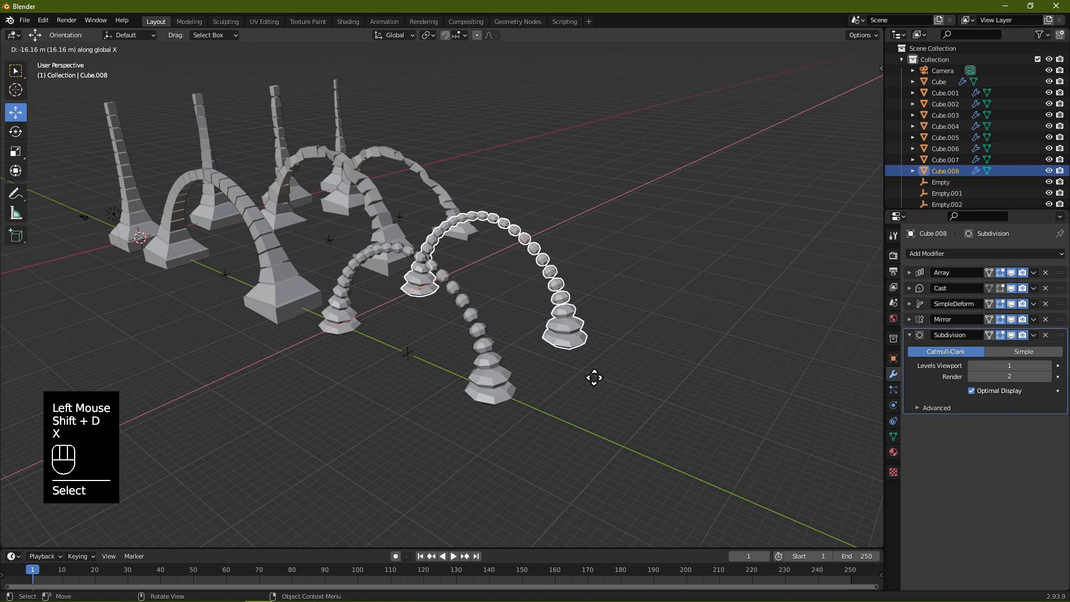
click(580, 377)
- Set the copied arch's Cast modifier to the Cylinder shape with a factor of 0.76
click(910, 288)
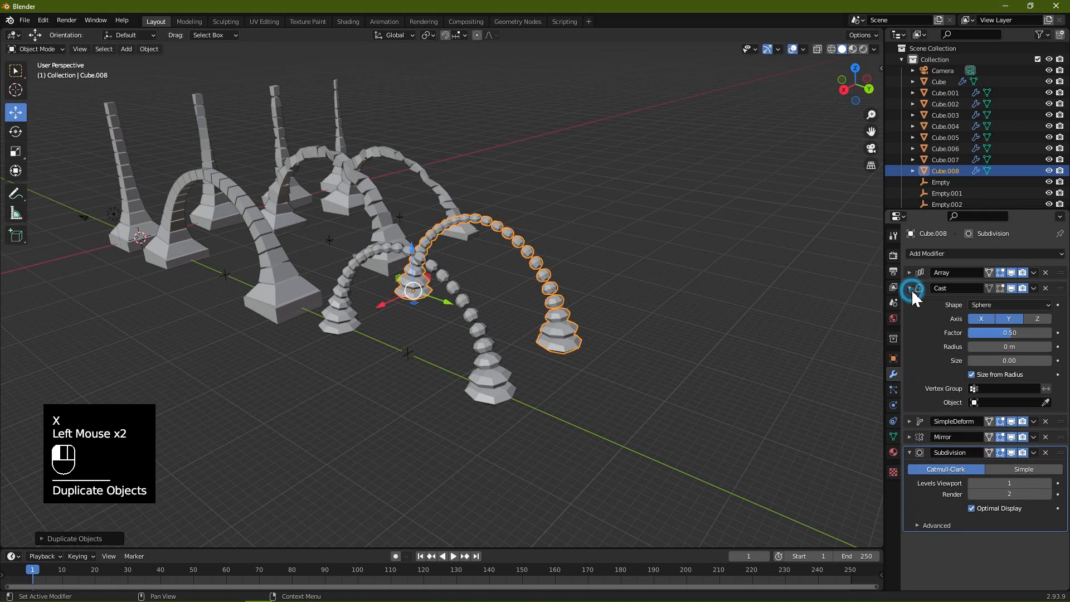
drag(988, 305, 998, 333)
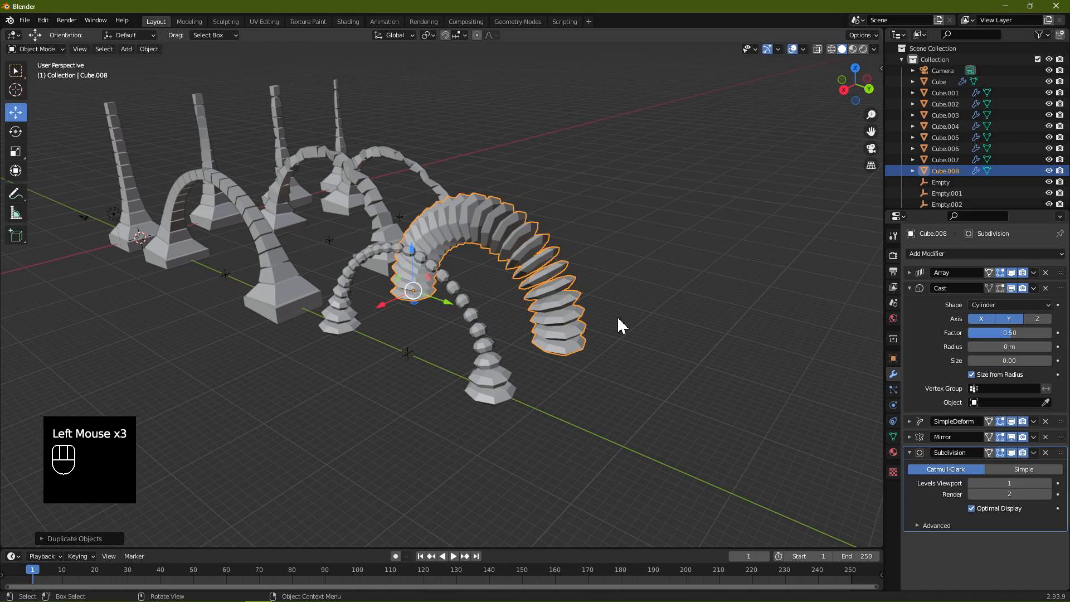
click(602, 306)
middle_drag(559, 301, 573, 278)
click(554, 286)
scroll(566, 260, up, 2)
scroll(566, 260, up, 2)
middle_drag(636, 259, 535, 289)
mouse_move(997, 333)
mouse_down()
mouse_move(941, 332)
mouse_move(1012, 333)
mouse_up()
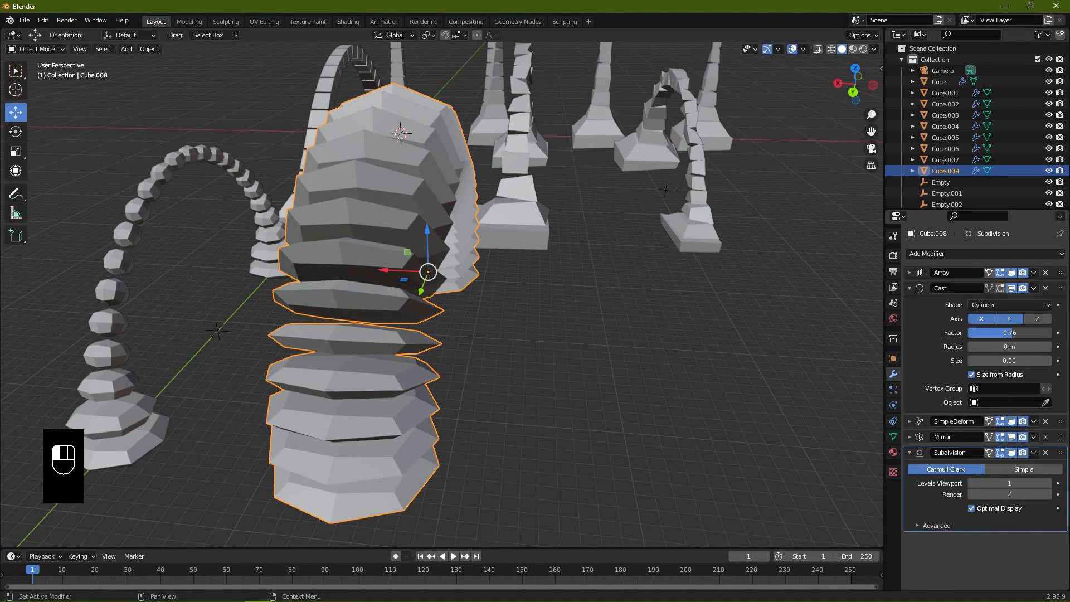
- Duplicate the cylinder-cast arch and move the copy further along negative X
click(557, 354)
scroll(532, 348, down, 1)
scroll(532, 354, down, 1)
middle_drag(532, 354, 707, 367)
middle_drag(461, 351, 492, 362)
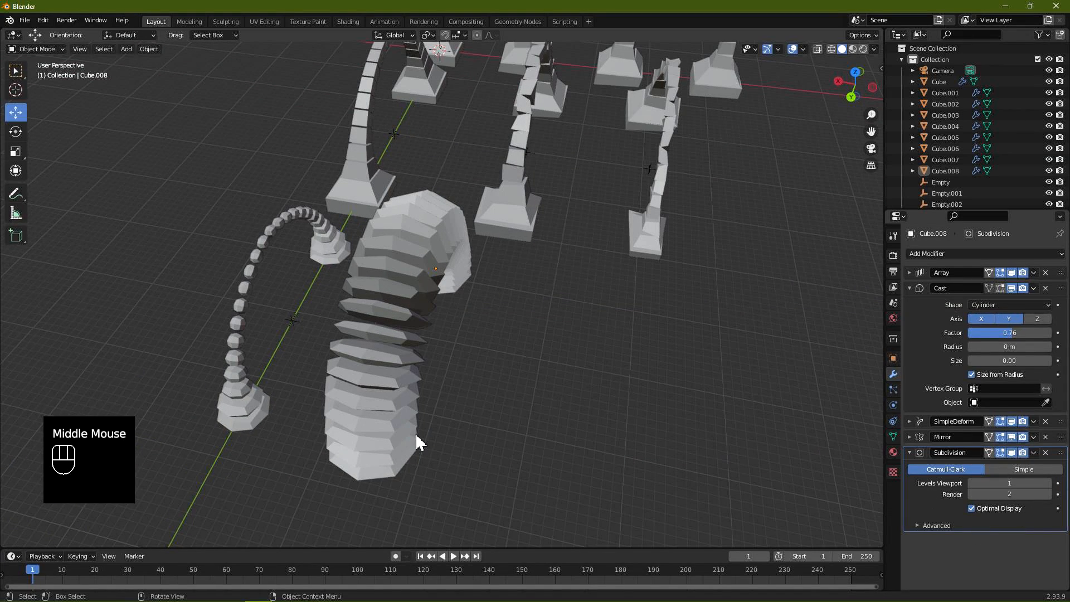
click(394, 435)
key(shift+d)
key(x)
click(528, 461)
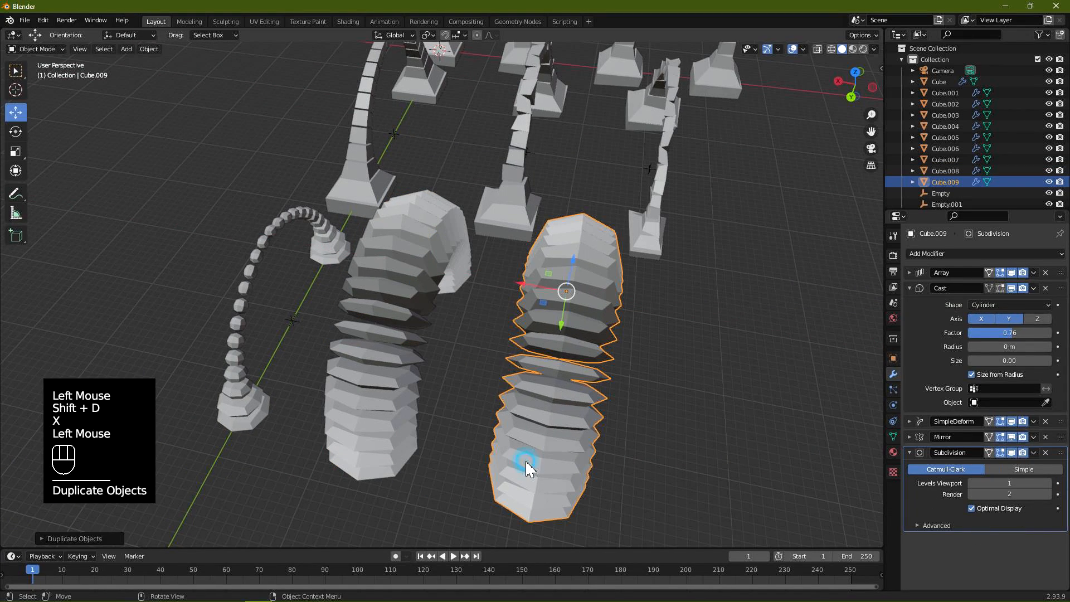
- Set the newest arch's Subdivision viewport level to 2 and shade the object smooth
click(1048, 482)
click(574, 339)
right_click(574, 338)
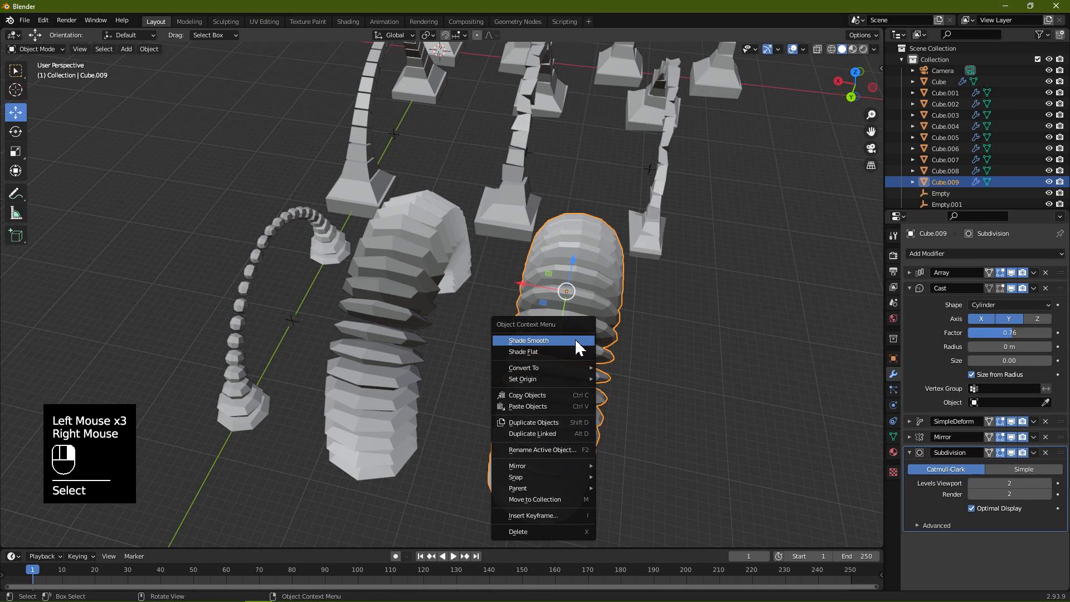
click(576, 345)
- Enable Auto Smooth in the normals settings of the smooth-shaded arch's mesh
click(893, 436)
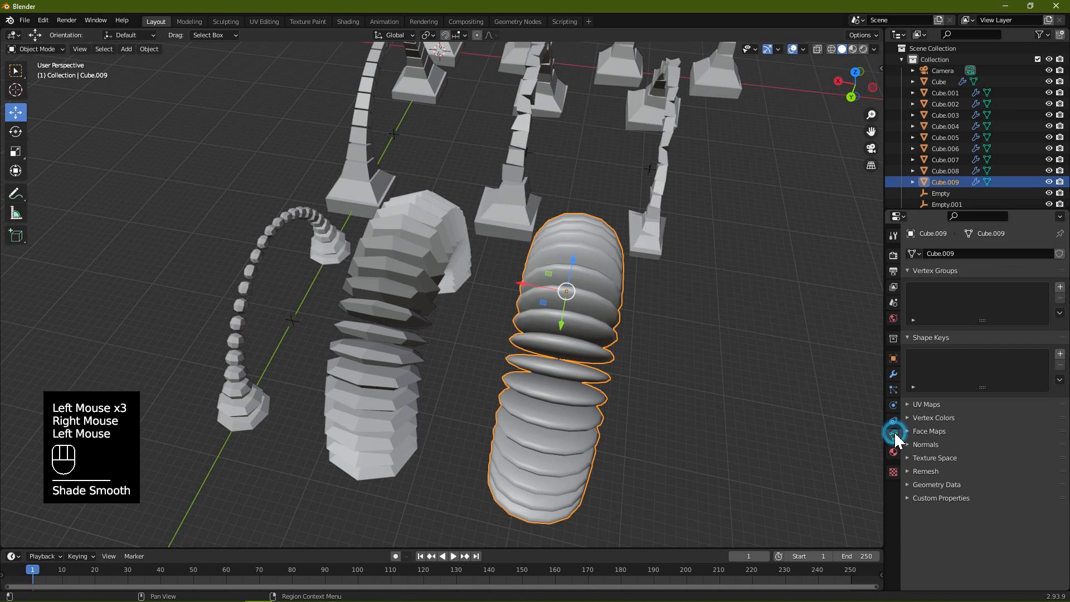
click(906, 444)
click(971, 460)
middle_drag(838, 451, 703, 329)
click(721, 360)
- Darken the base color of the bead arch's shared material to an HSV value of 0.163
click(631, 302)
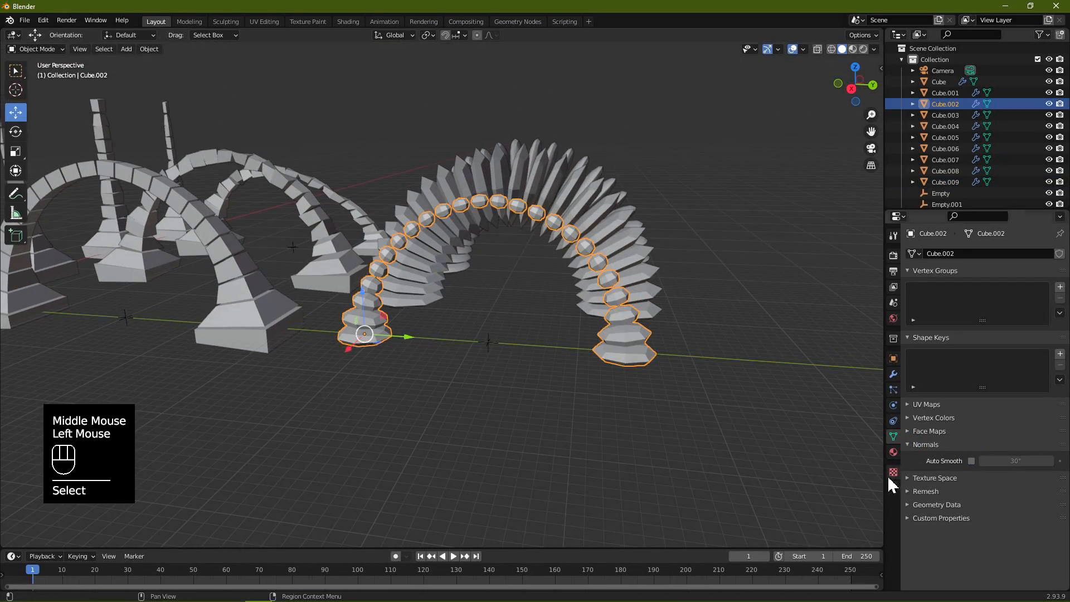
click(894, 454)
click(628, 255)
click(634, 324)
click(1007, 415)
drag(1040, 302, 1044, 301)
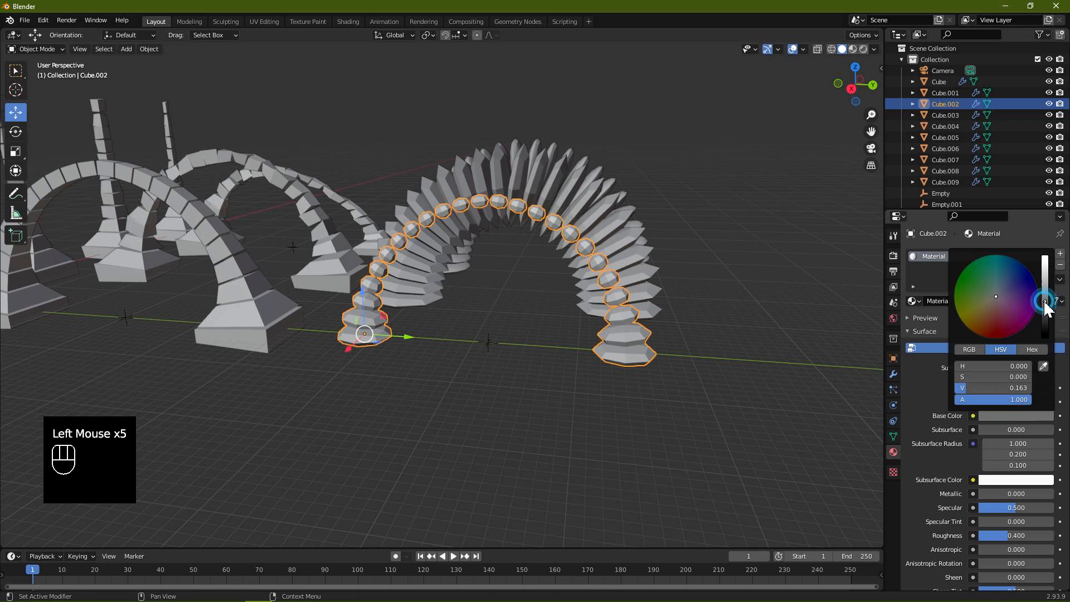
- Set the roughness of the shared material to 0.304
middle_drag(736, 367, 668, 304)
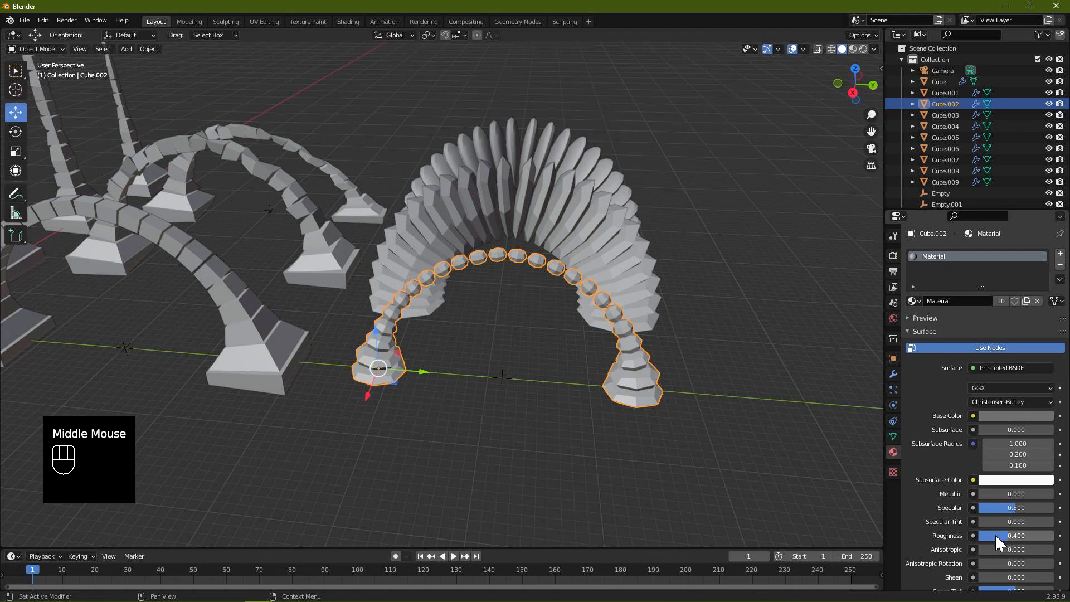
drag(1004, 536, 1015, 536)
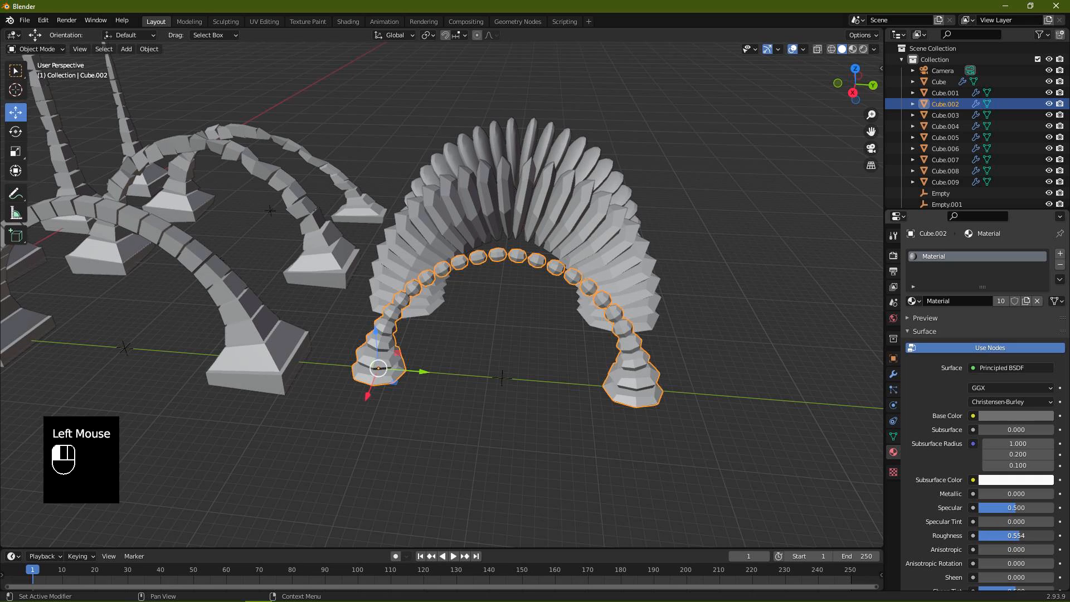
click(561, 460)
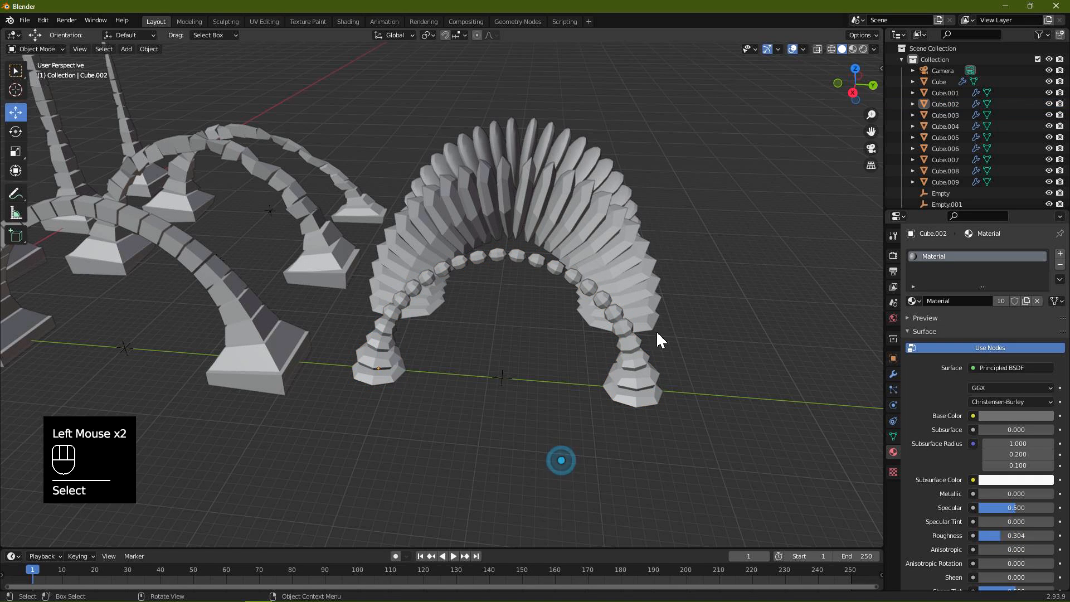
- Switch the viewport to Material Preview shading and darken the shared material's base color further
click(853, 49)
middle_drag(550, 246, 628, 271)
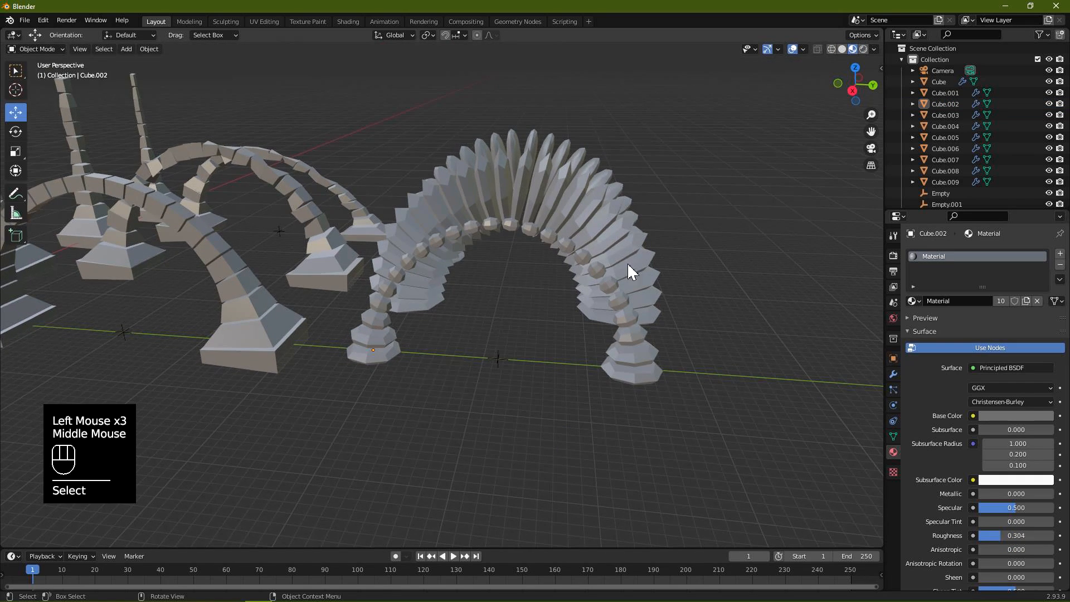
click(1042, 417)
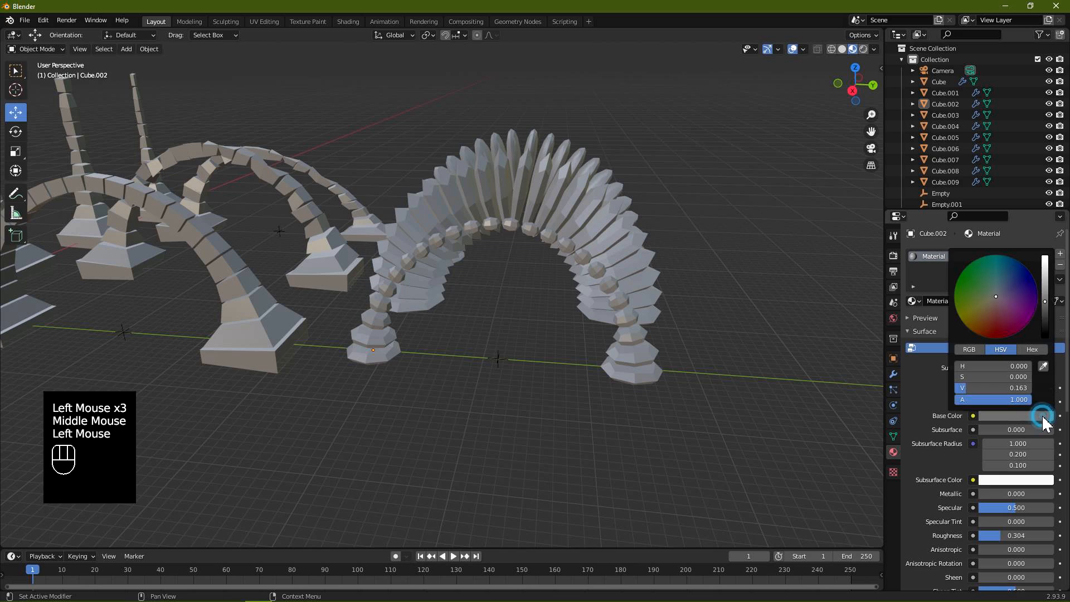
click(1045, 319)
- Add a plane mesh at the 3D cursor beneath the first tower
middle_drag(429, 330, 440, 329)
scroll(440, 328, down, 1)
middle_drag(510, 332, 497, 342)
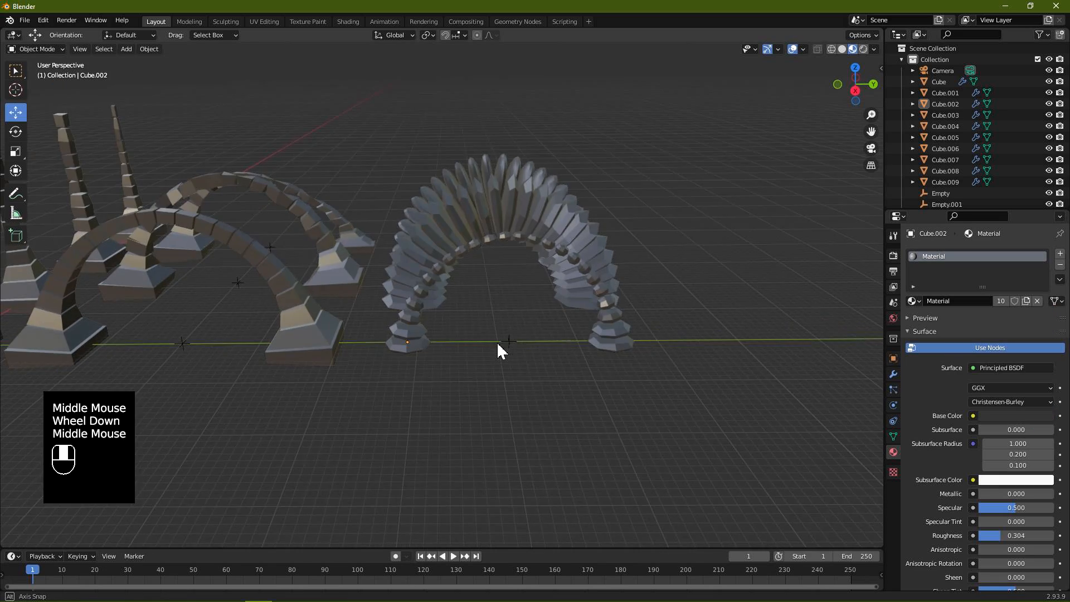
scroll(328, 336, down, 2)
mouse_move(277, 299)
middle_down()
mouse_move(298, 321)
mouse_move(282, 312)
middle_up()
shift+middle_drag(356, 277, 683, 246)
shift+middle_drag(348, 245, 423, 387)
click(417, 396)
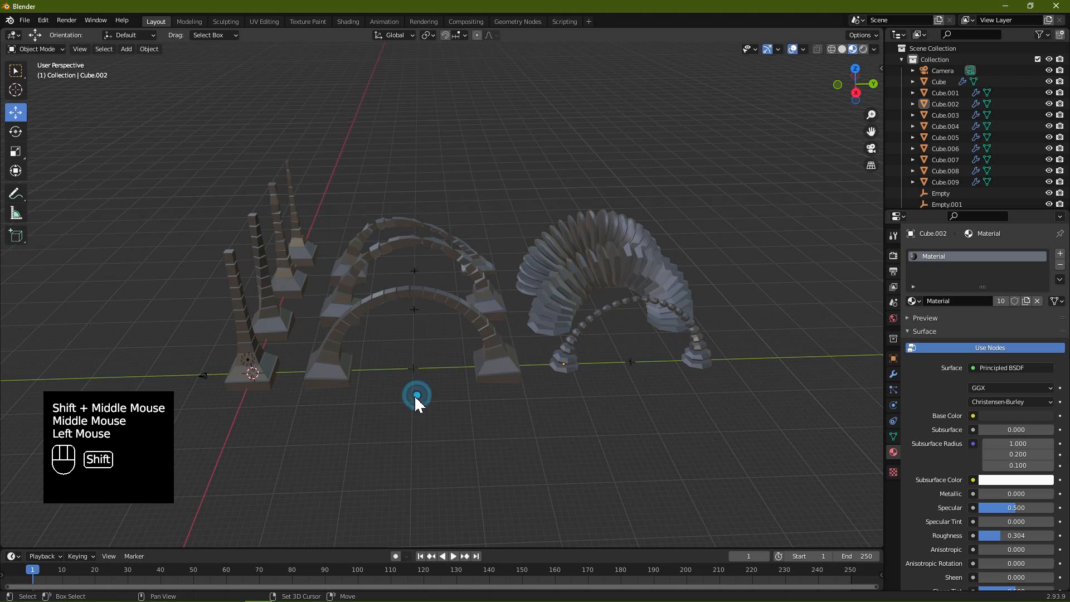
key(shift+a)
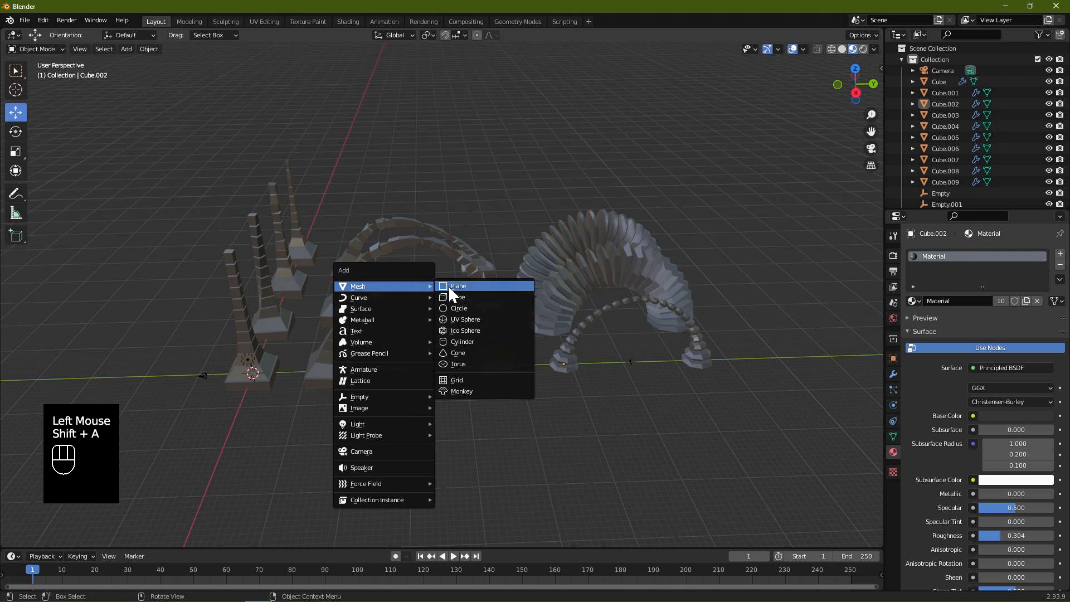
click(453, 287)
- In Edit Mode, scale the plane's mesh by 25, by 2 and by 2 again to form a ground under all objects
key(Tab)
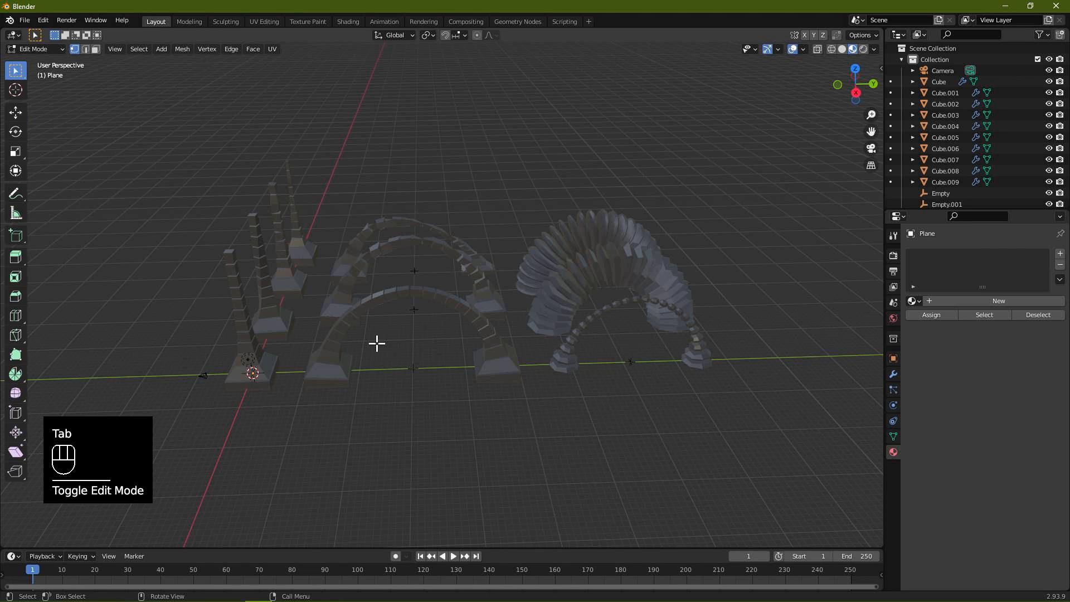
text(s25)
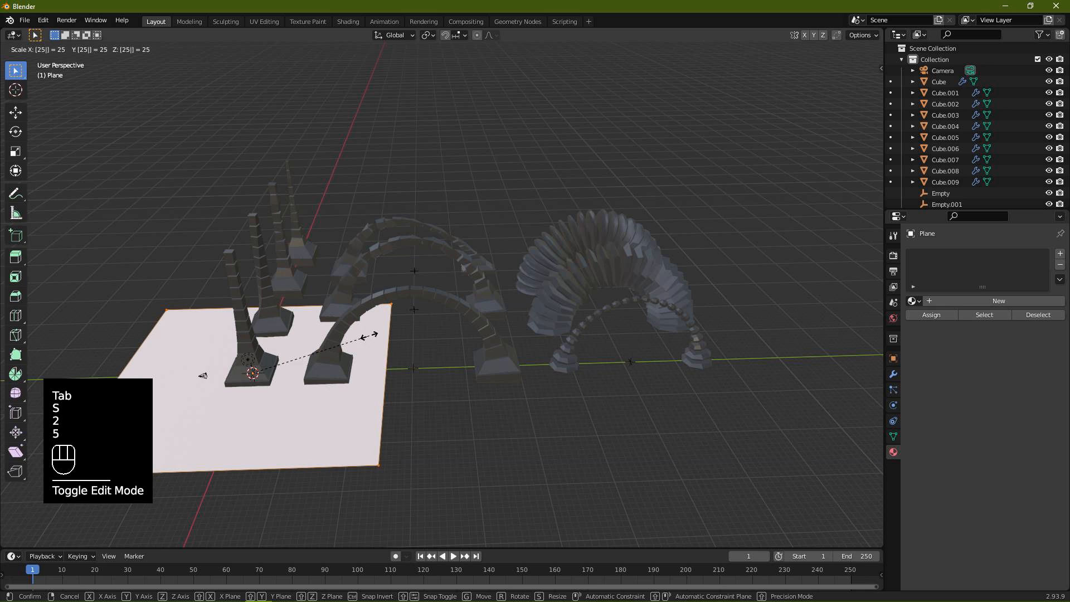
click(369, 336)
text(s2)
click(371, 337)
text(s2)
click(369, 336)
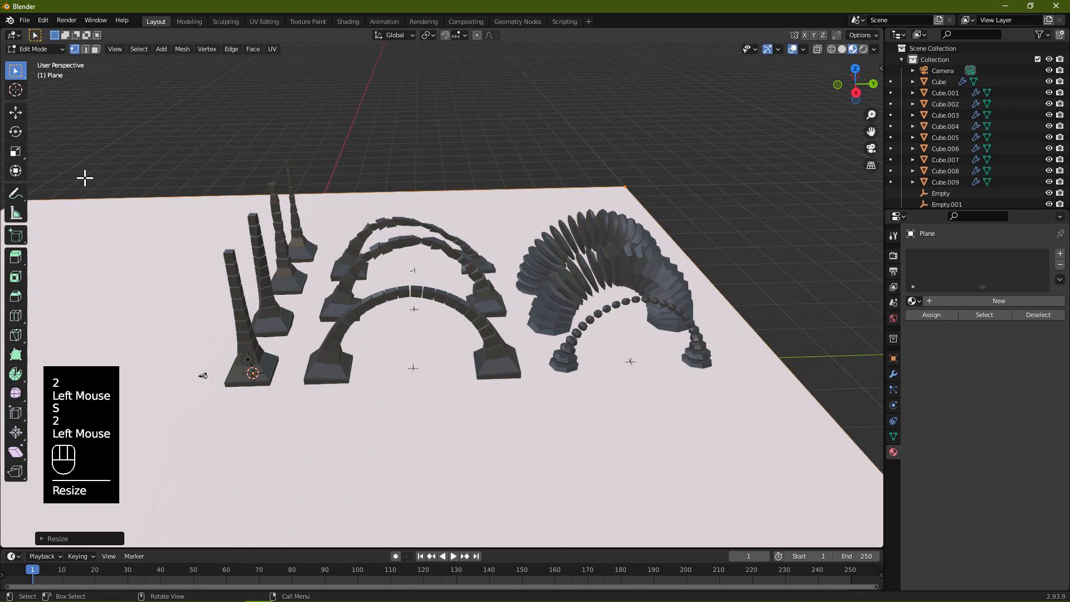
- Leave Edit Mode and lower the ground plane to about -1.44 m on Z, under the bases of the objects
click(16, 112)
drag(305, 372, 486, 326)
key(Tab)
middle_drag(642, 381, 269, 366)
drag(245, 322, 249, 335)
click(481, 427)
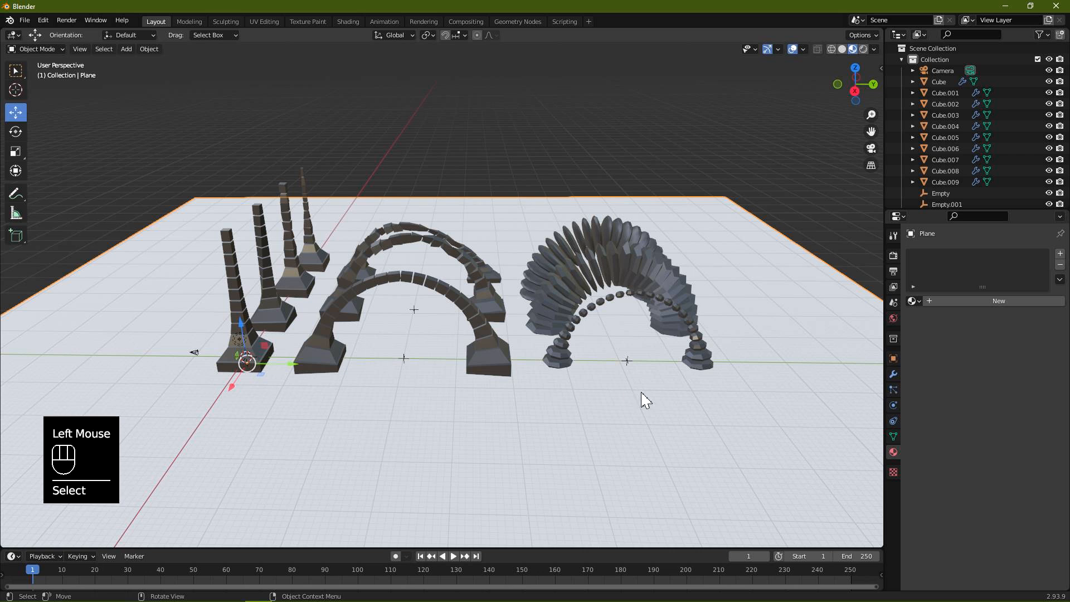
- Lock the camera to the view so that navigating in camera view moves the camera
click(881, 68)
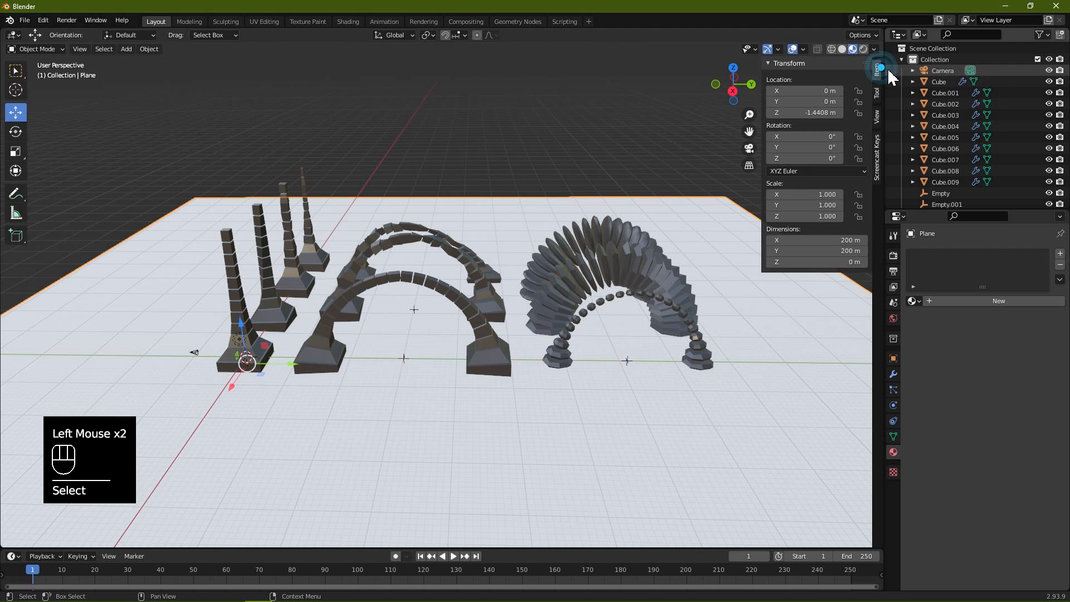
click(876, 116)
click(813, 202)
middle_drag(649, 263, 604, 227)
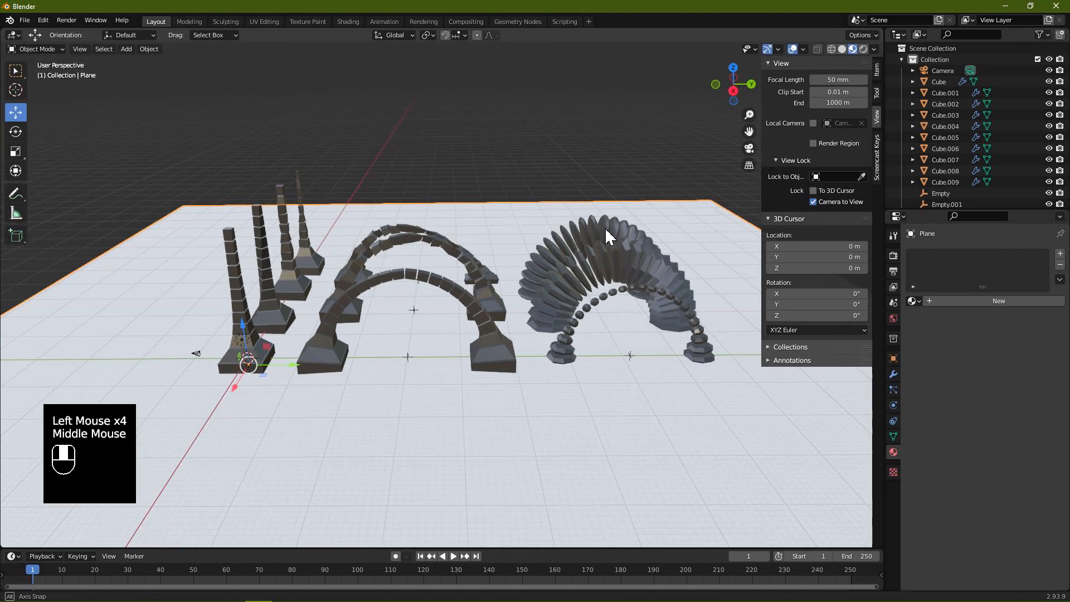
- Set the render engine to Cycles on GPU Compute and enable NLM denoising for the final render
click(893, 255)
click(993, 254)
click(997, 290)
click(990, 281)
click(989, 305)
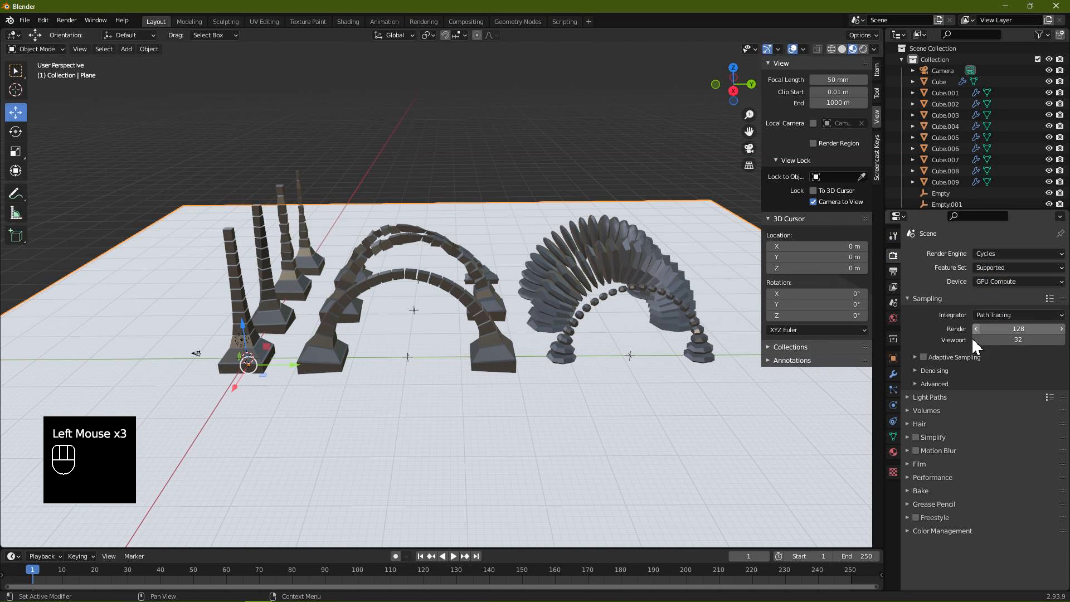
click(914, 370)
click(975, 386)
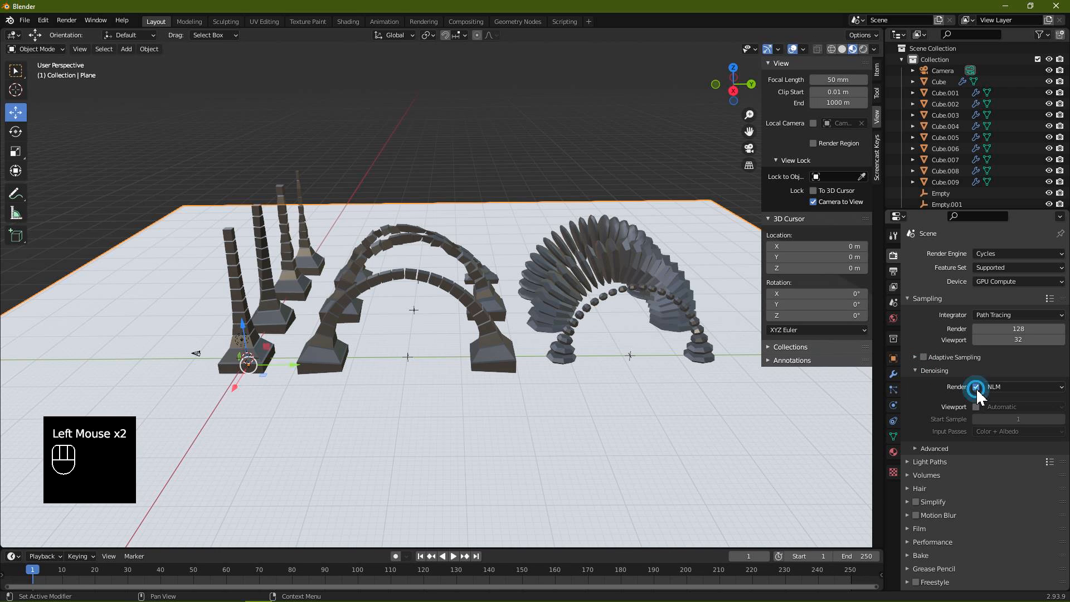
- Change the scene's light to an Area light and switch the viewport to Rendered shading
scroll(955, 120, down, 2)
scroll(947, 167, down, 1)
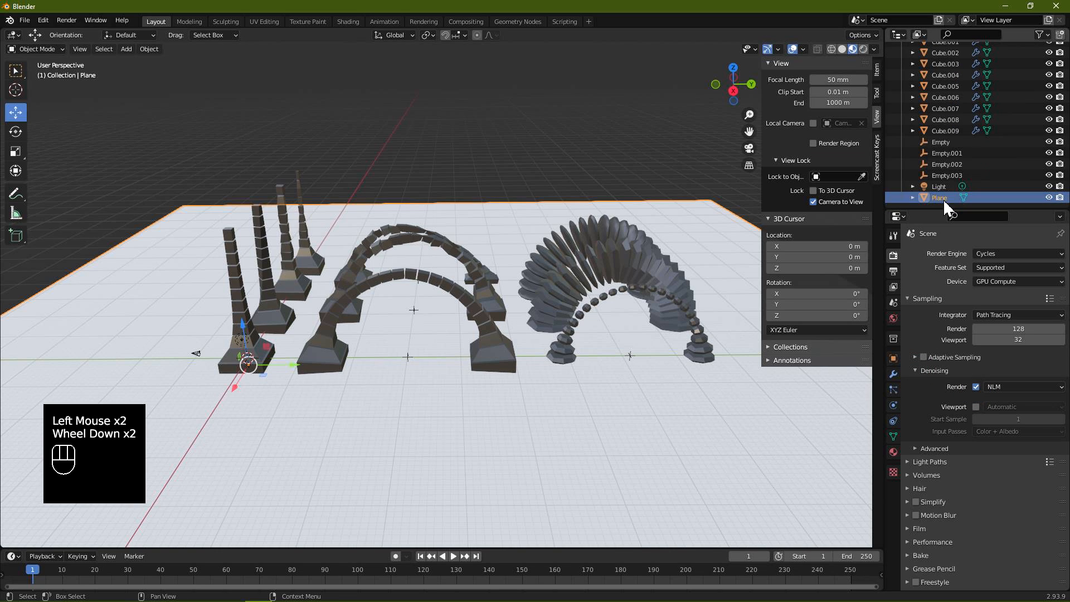
click(939, 185)
click(893, 404)
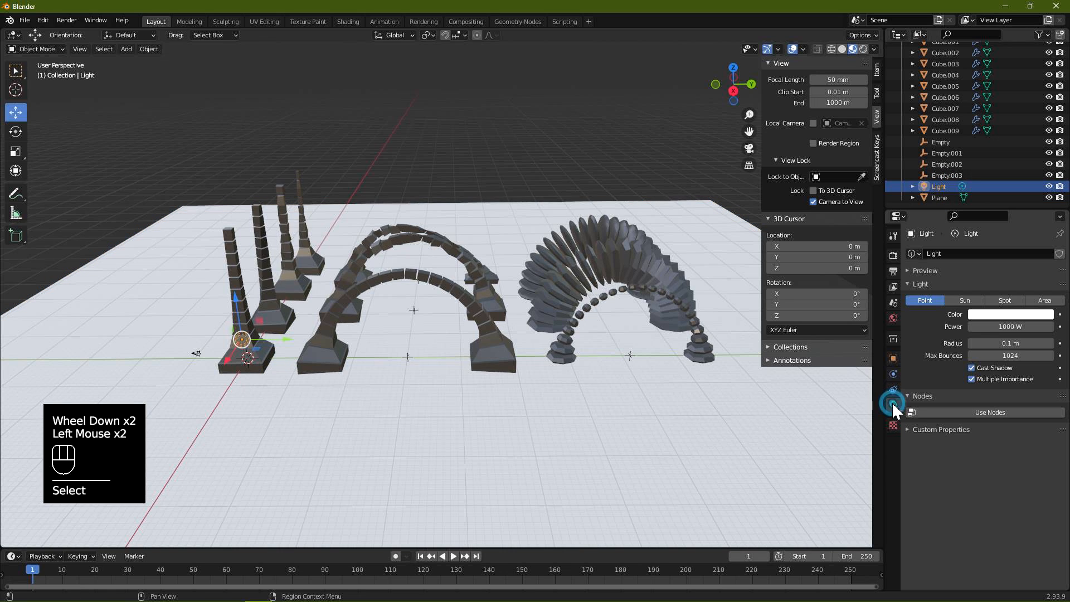
click(1047, 301)
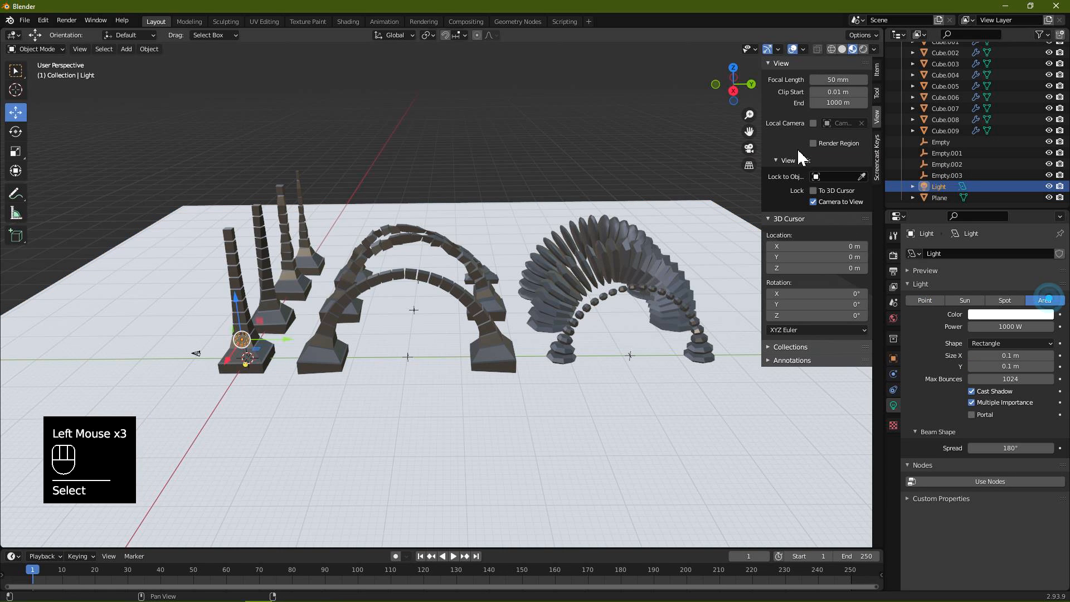
click(862, 49)
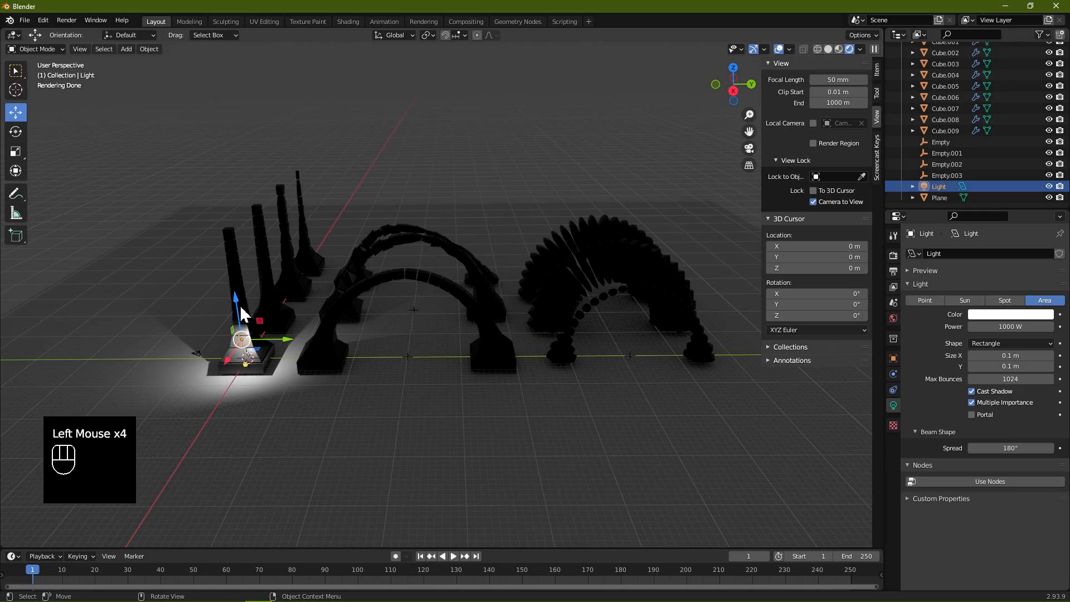
- Move the area light above the arches to about 43 m on Y and 40 m on Z, and set its power to 10000 W
mouse_move(236, 304)
mouse_down()
mouse_move(242, 167)
mouse_move(242, 182)
mouse_move(294, 222)
mouse_move(530, 219)
mouse_up()
mouse_move(485, 186)
mouse_down()
mouse_move(499, 99)
mouse_move(490, 103)
mouse_up()
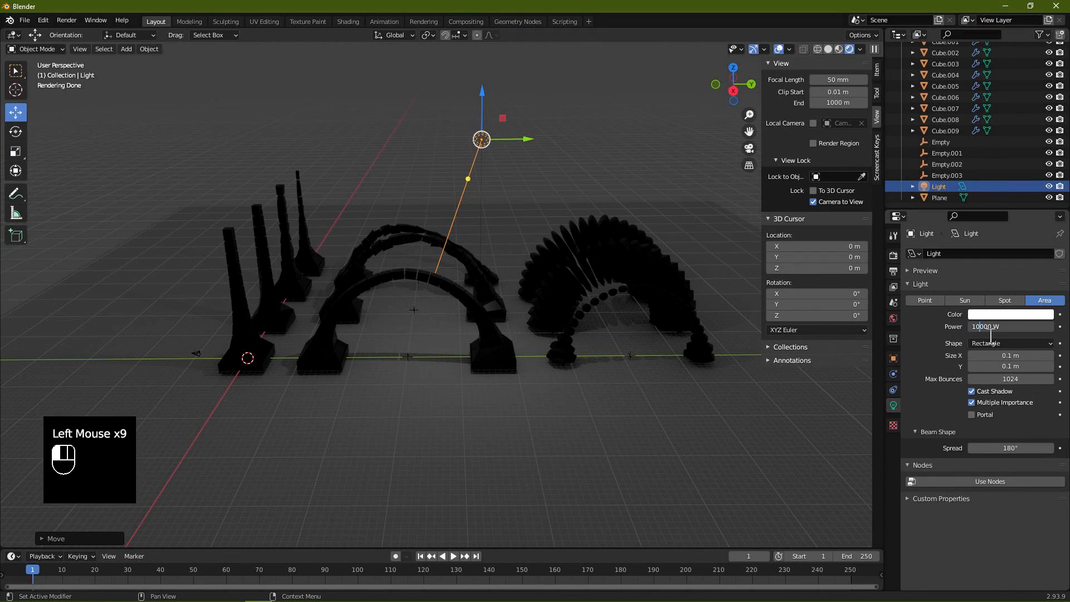
key(Return)
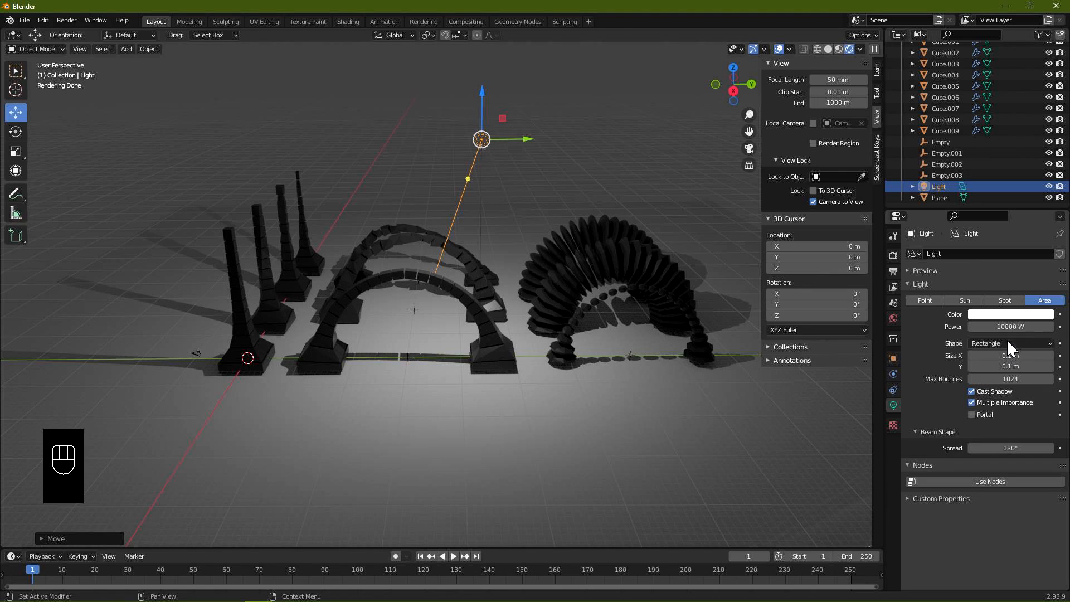
- Set the area light's X and Y size to 2 m each
click(1010, 356)
text(2)
click(1008, 366)
click(1008, 366)
text(2)
click(1009, 358)
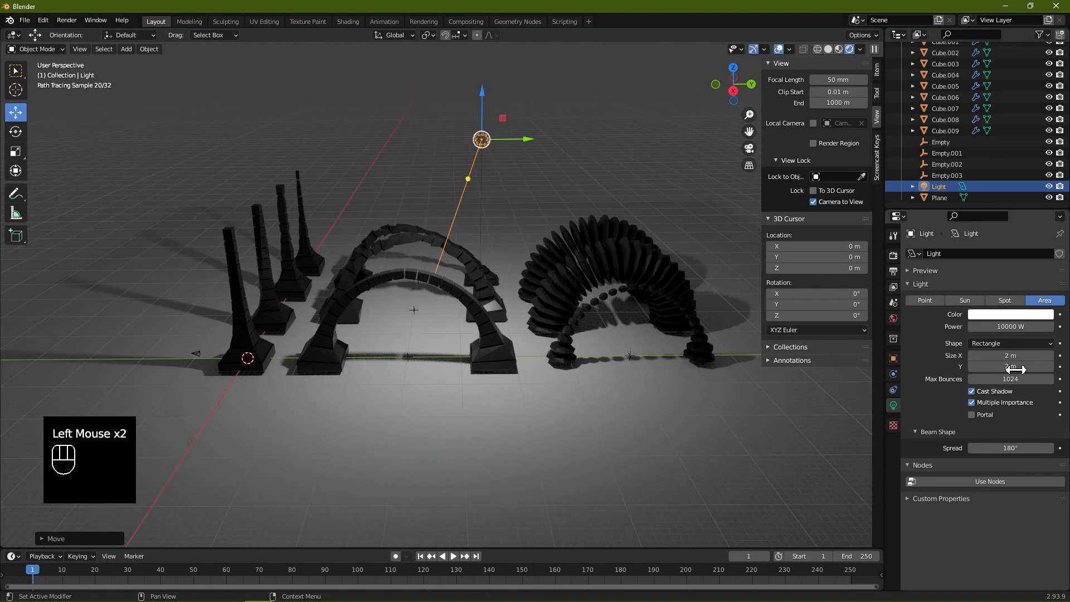
- Look through the camera and set its clip end to 300 m
middle_drag(646, 345, 641, 341)
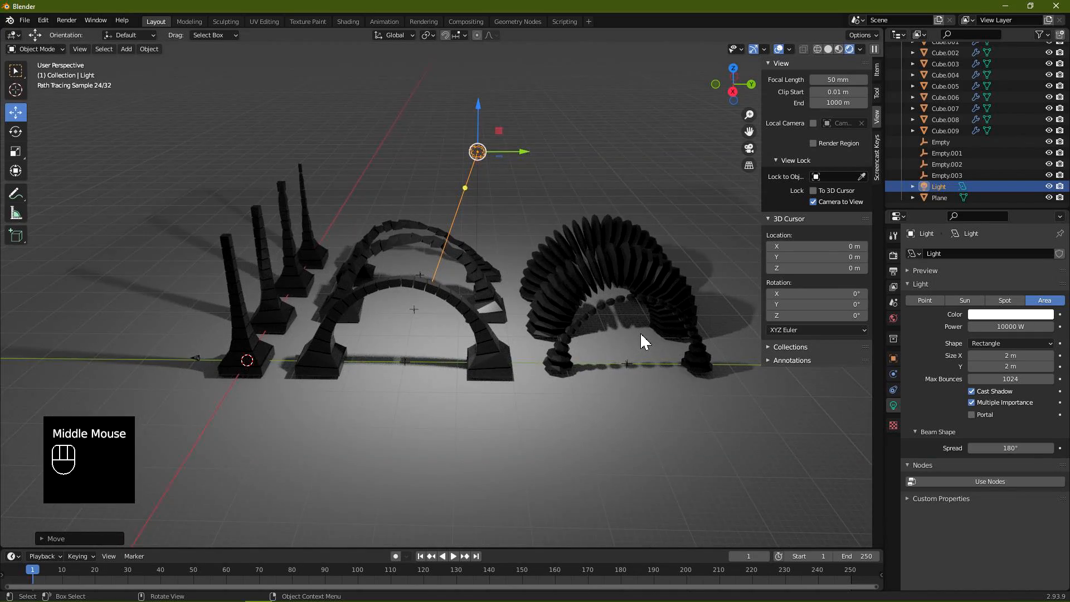
key(KP_0)
scroll(570, 313, down, 4)
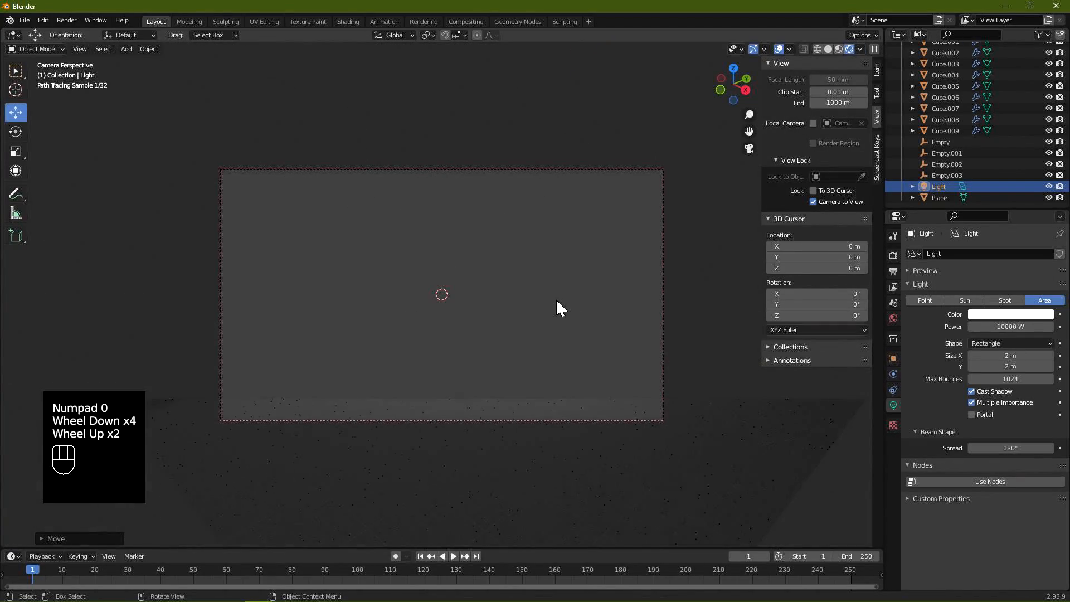
scroll(556, 291, up, 1)
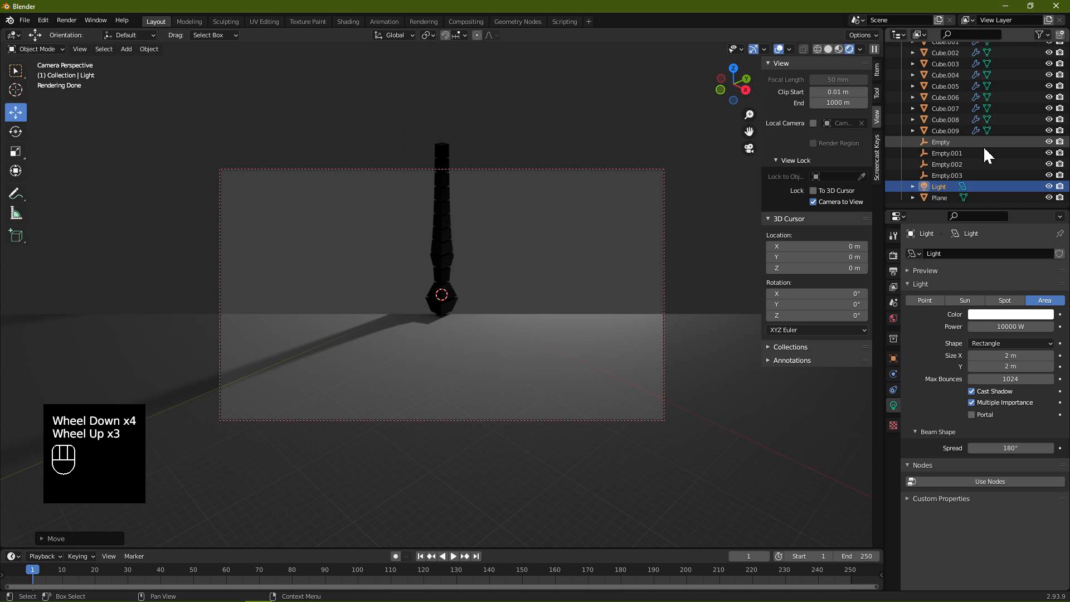
scroll(987, 153, up, 6)
click(942, 70)
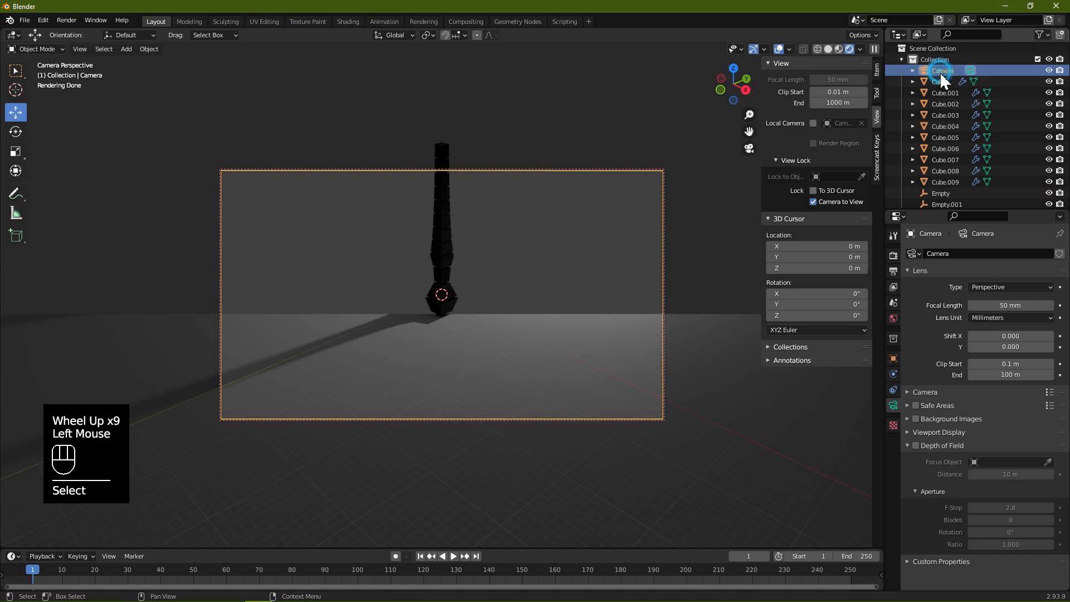
double_click(1000, 376)
click(975, 375)
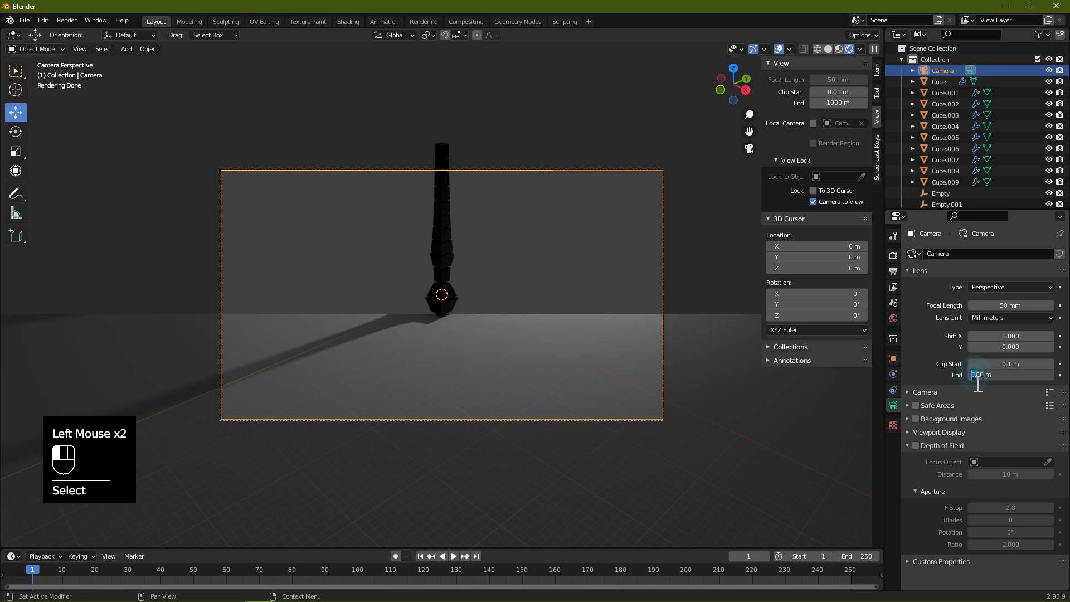
key(Return)
- Move the camera to a raised front view with the towers and arches filling the frame
middle_drag(594, 284, 521, 279)
scroll(574, 287, down, 1)
scroll(524, 275, down, 1)
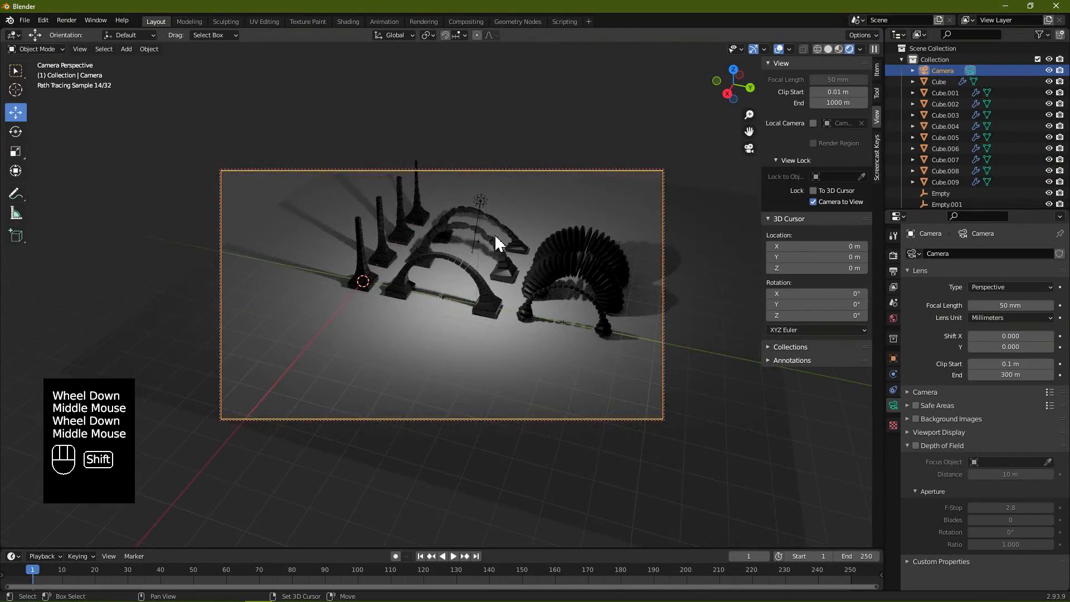
shift+middle_drag(499, 244, 480, 291)
scroll(447, 276, up, 1)
scroll(462, 287, up, 1)
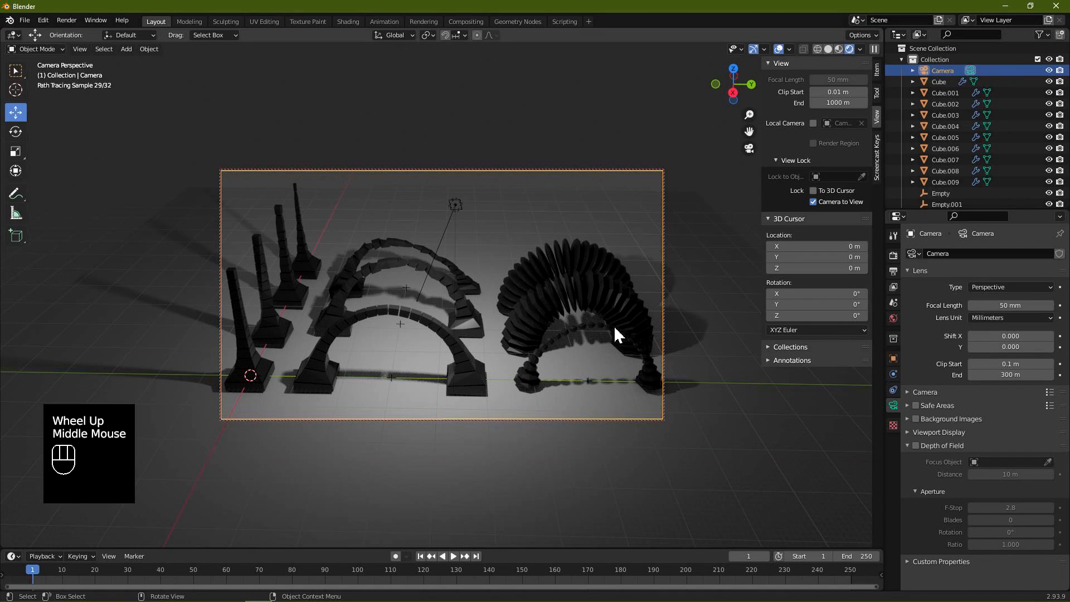
- In the front ribbed arch's Cast modifier, try the Cuboid shape, return to Cylinder and set the axes to X and Z
click(574, 300)
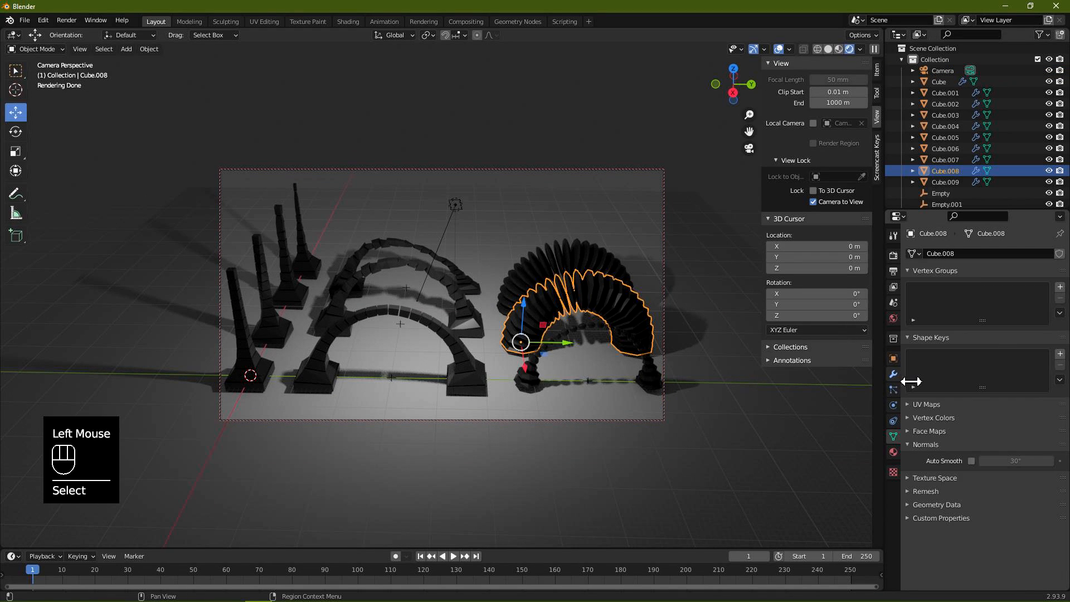
click(893, 375)
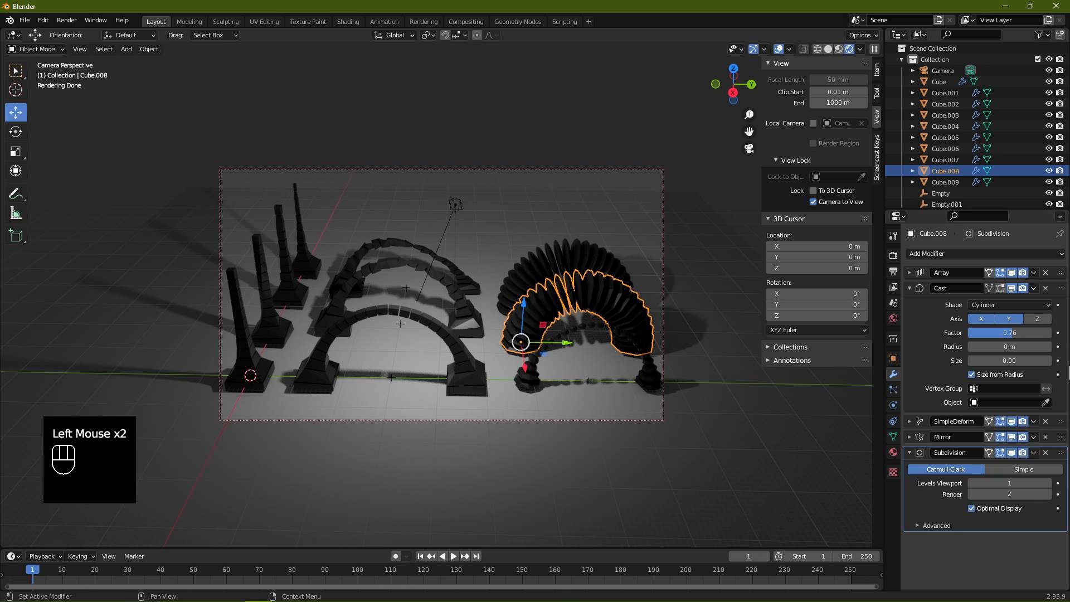
click(1019, 305)
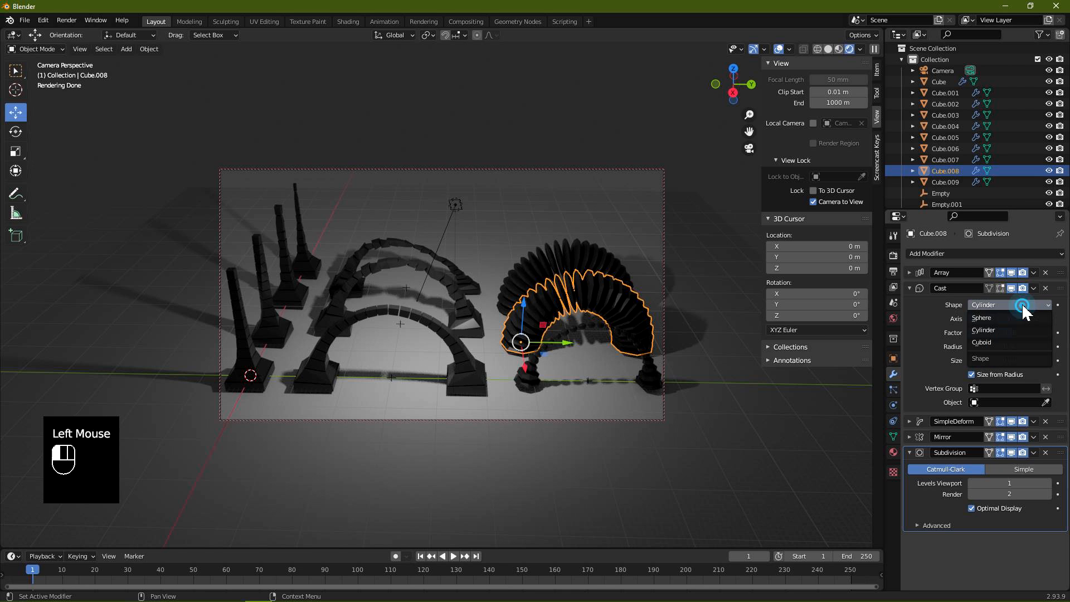
click(1003, 346)
click(1005, 306)
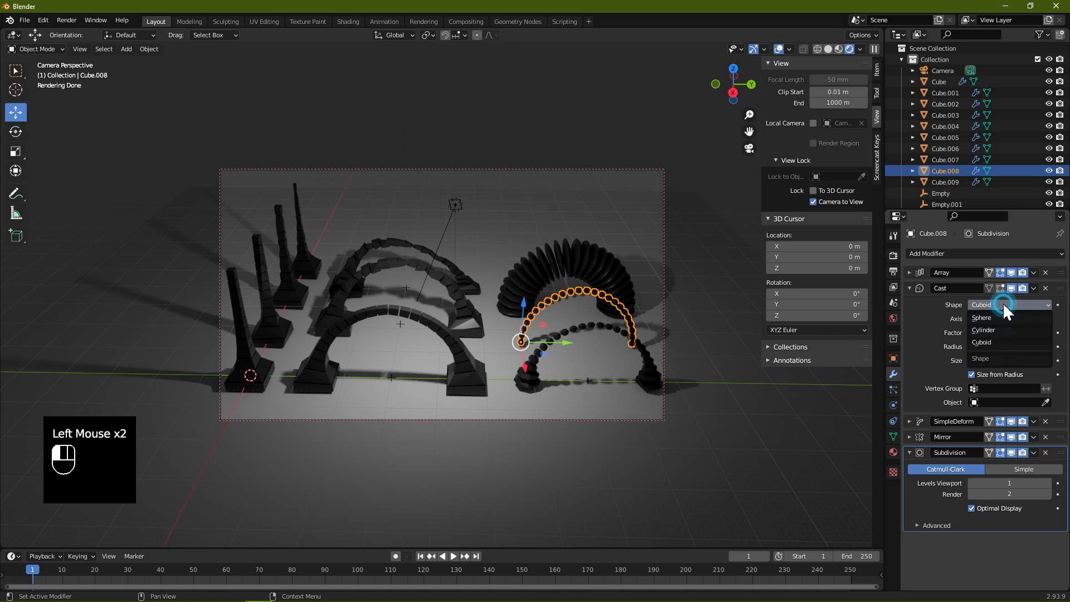
click(997, 329)
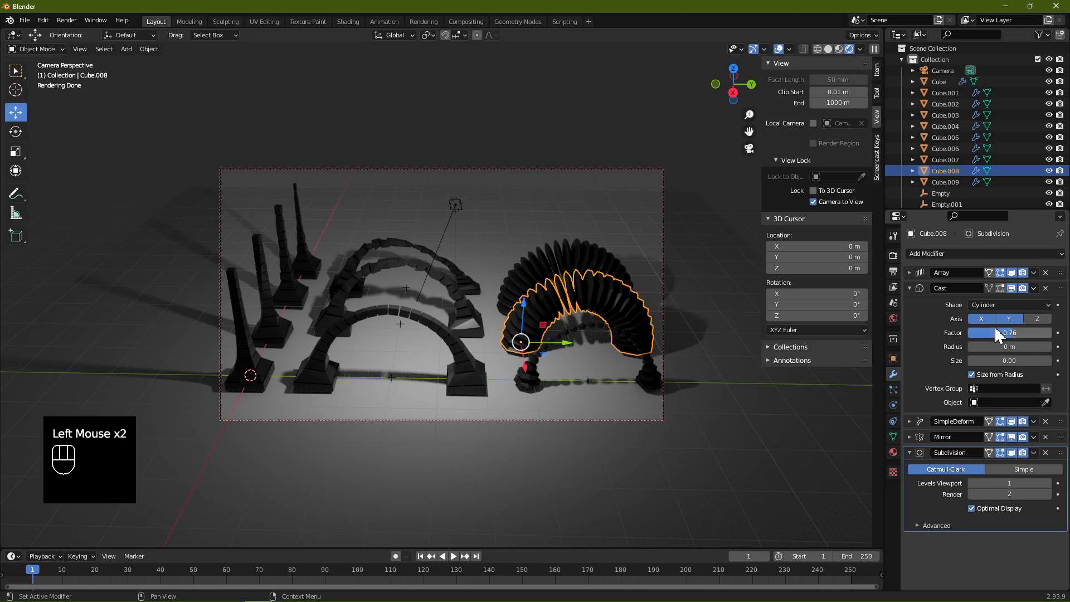
click(1009, 318)
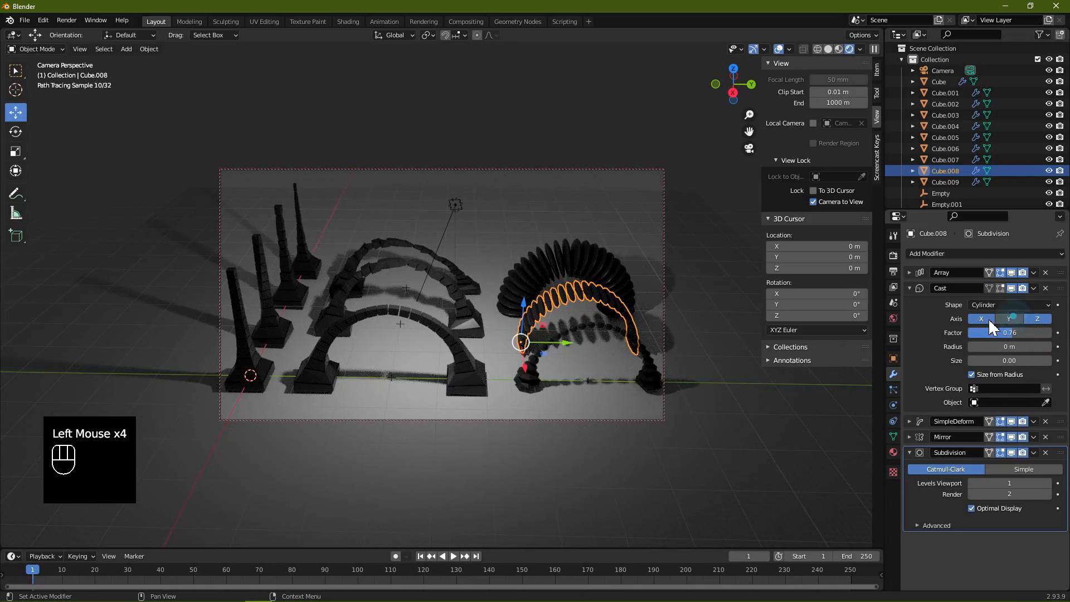
- Reframe the camera from farther back so all towers and arches fit inside the frame with margin around them
scroll(626, 321, up, 1)
mouse_move(626, 321)
middle_down()
mouse_move(624, 332)
mouse_move(580, 334)
mouse_move(552, 318)
mouse_move(613, 331)
middle_up()
click(622, 335)
scroll(622, 336, up, 1)
scroll(575, 317, down, 1)
scroll(579, 334, down, 1)
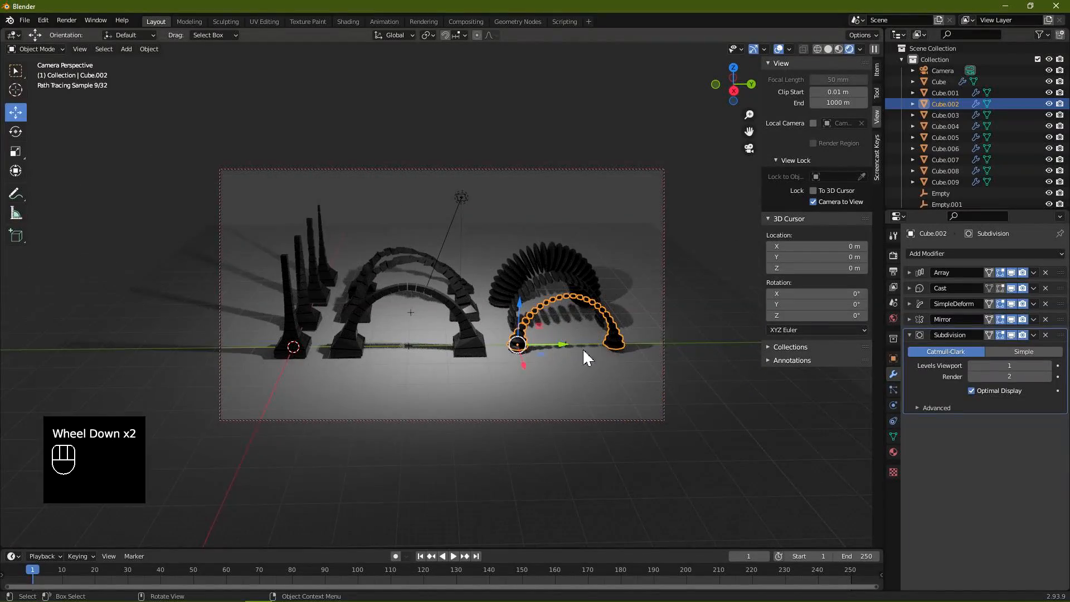
click(563, 279)
middle_drag(563, 278, 466, 293)
click(490, 394)
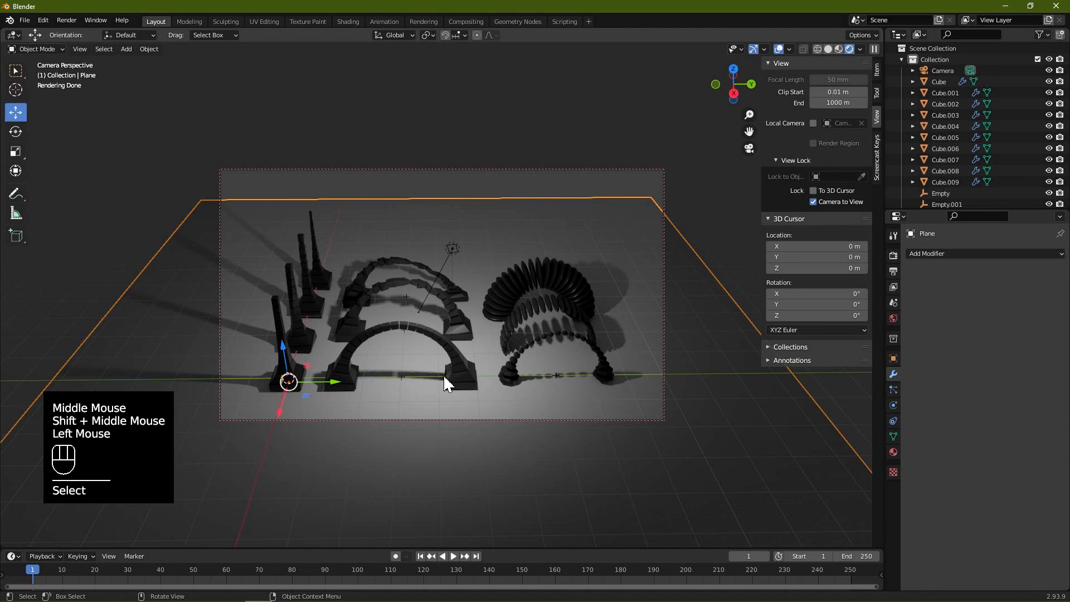
- Set the area light's power to 20000 W and render the image from the camera
click(454, 250)
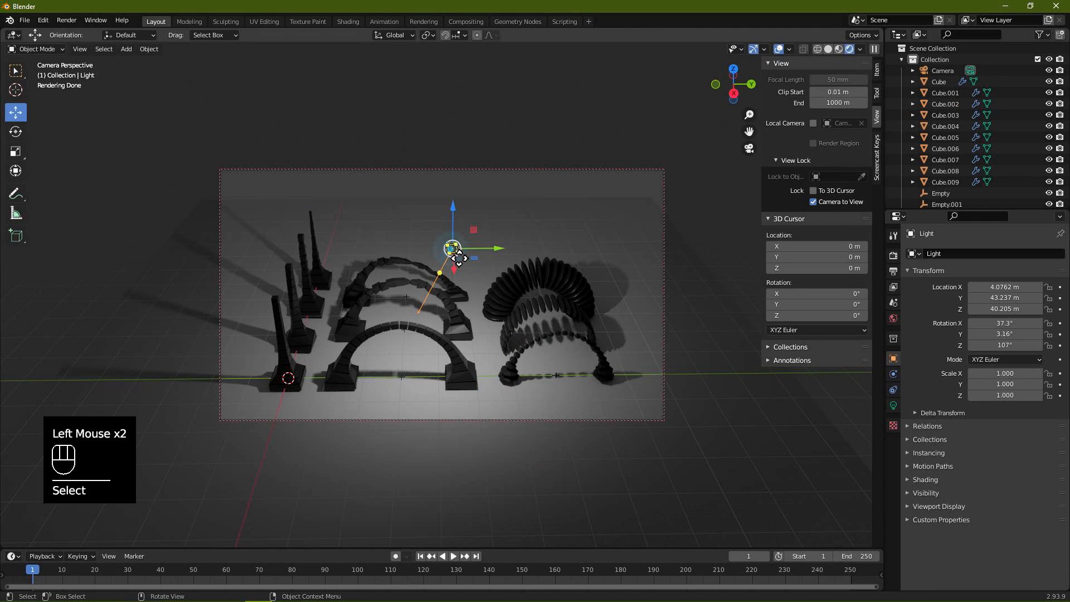
click(893, 404)
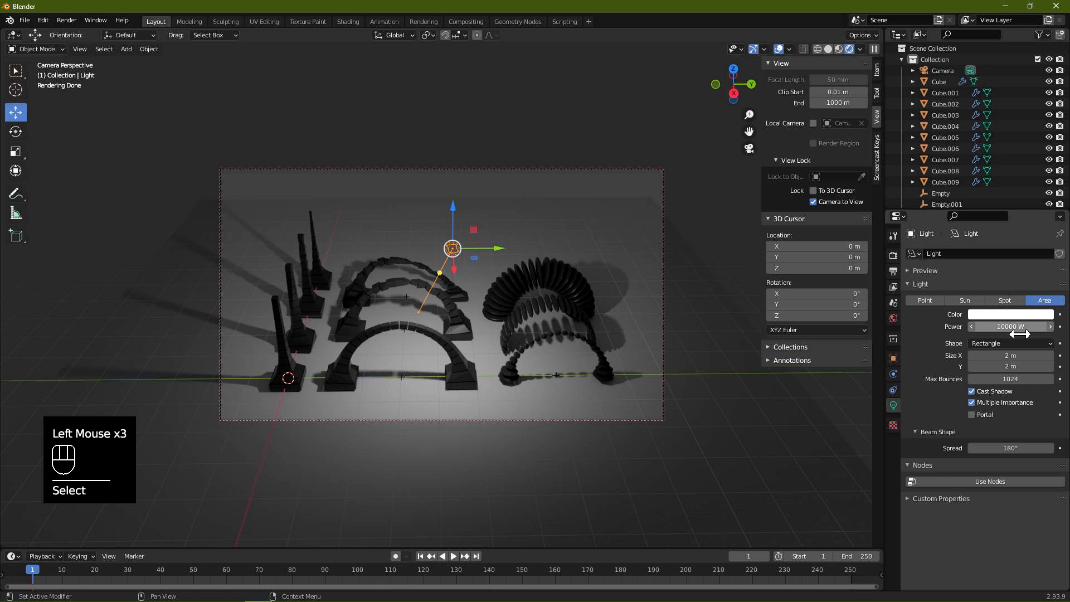
key(Tab)
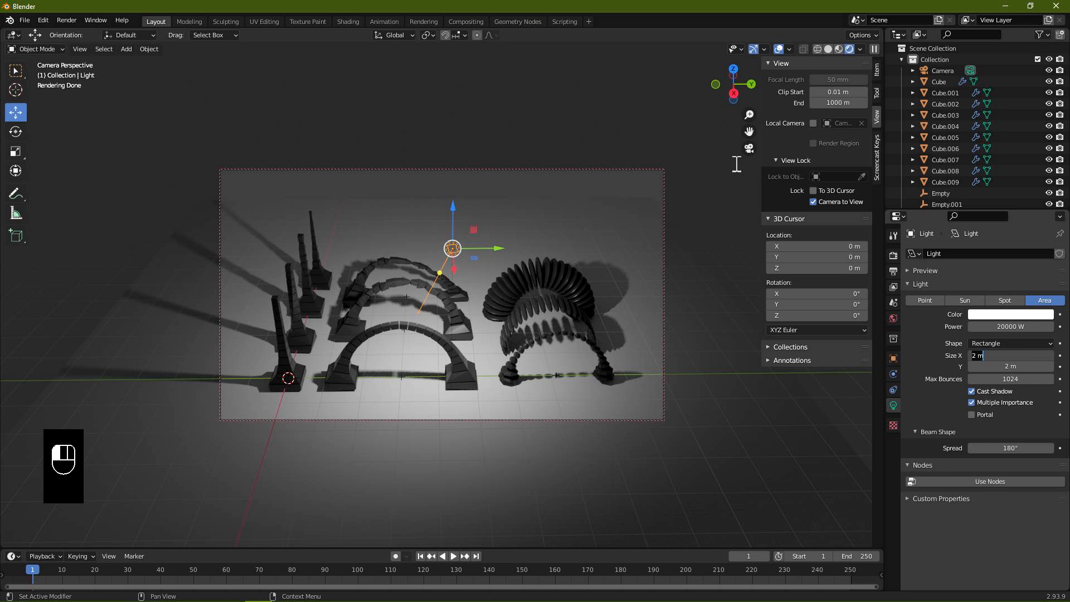
click(66, 20)
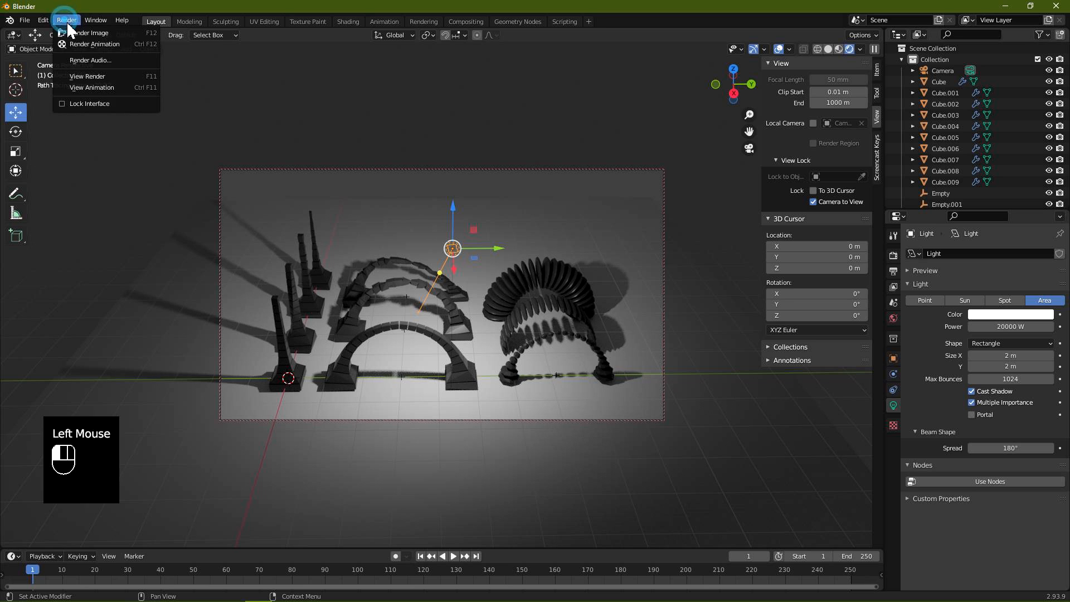
click(70, 34)
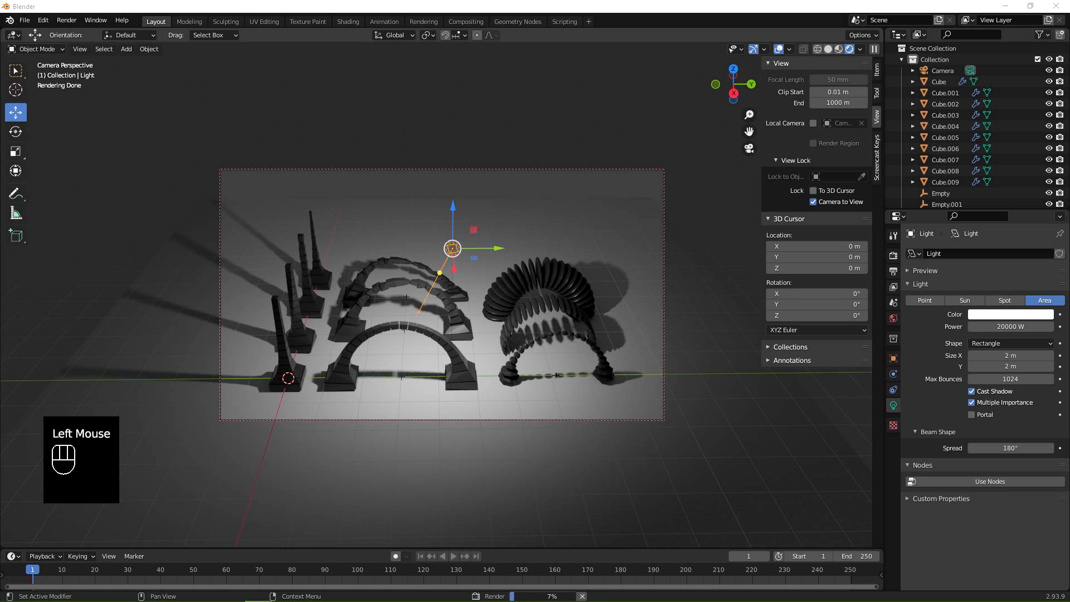